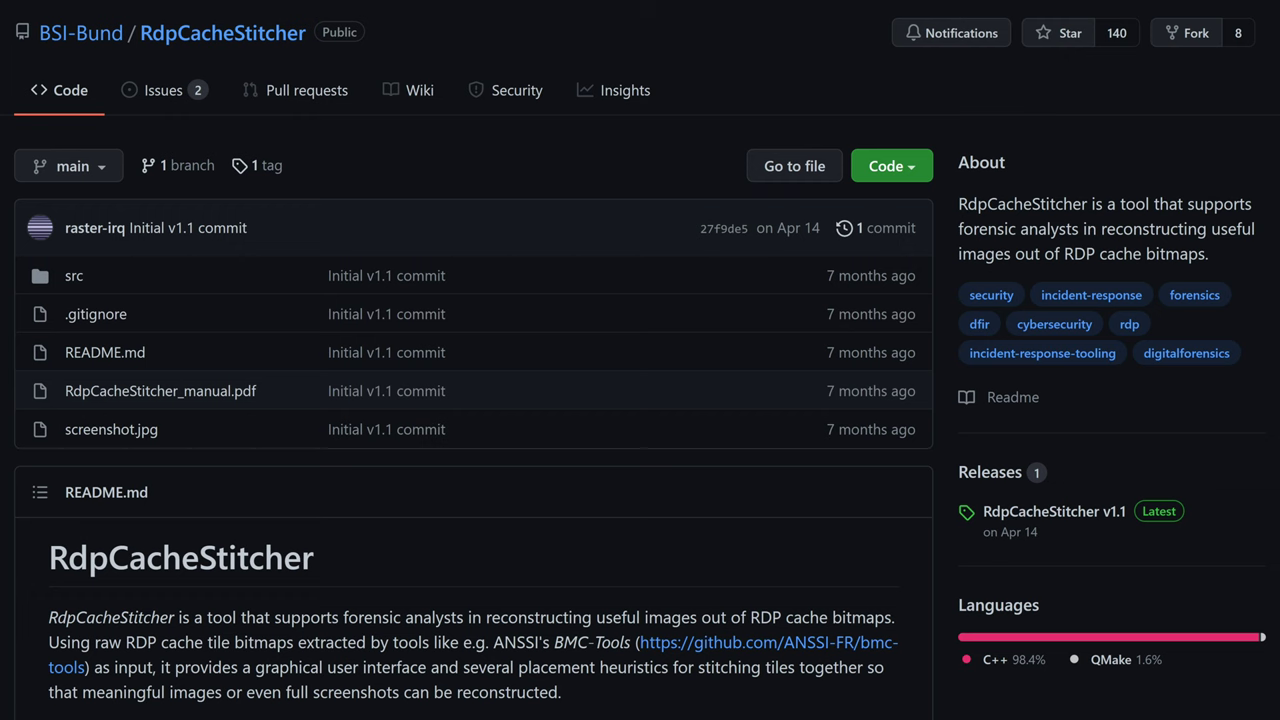
Copy the HTTPS clone URL of the ANSSI-FR/bmc-tools repository
{"action": "scroll", "coordinate": [473, 400], "scroll_direction": "down", "scroll_amount": 7}
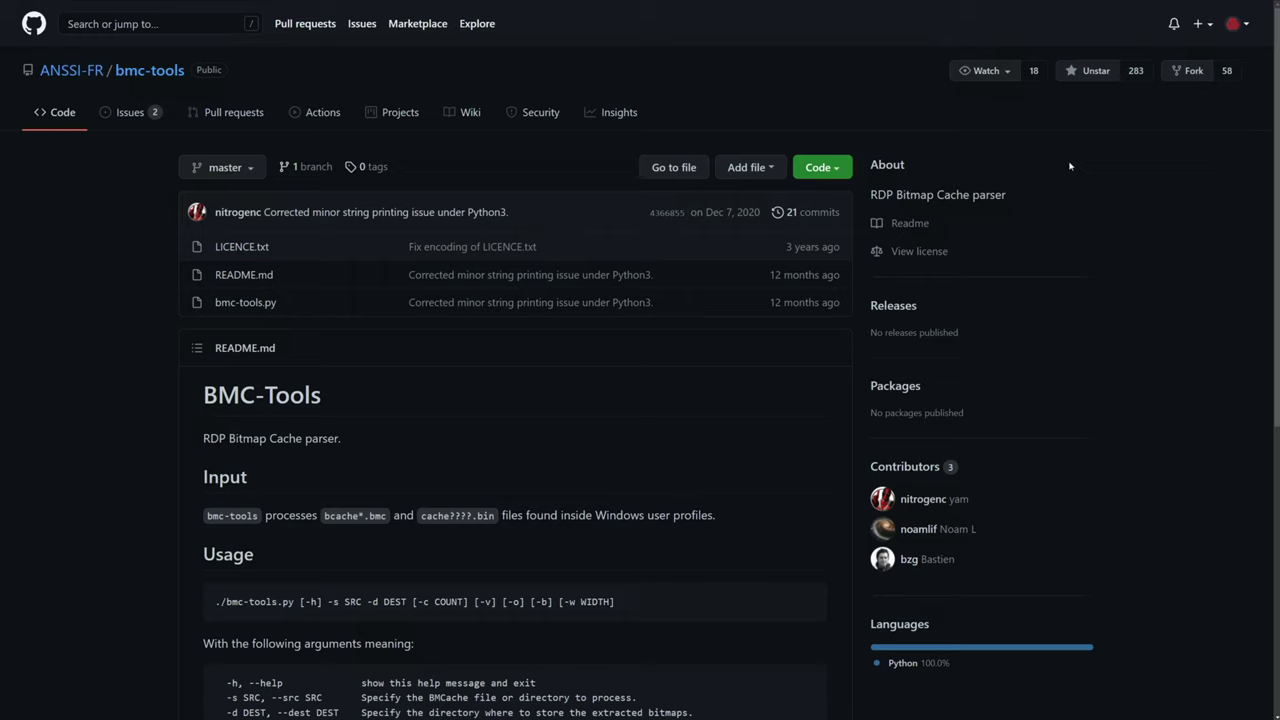
{"action": "left_click", "coordinate": [845, 168]}
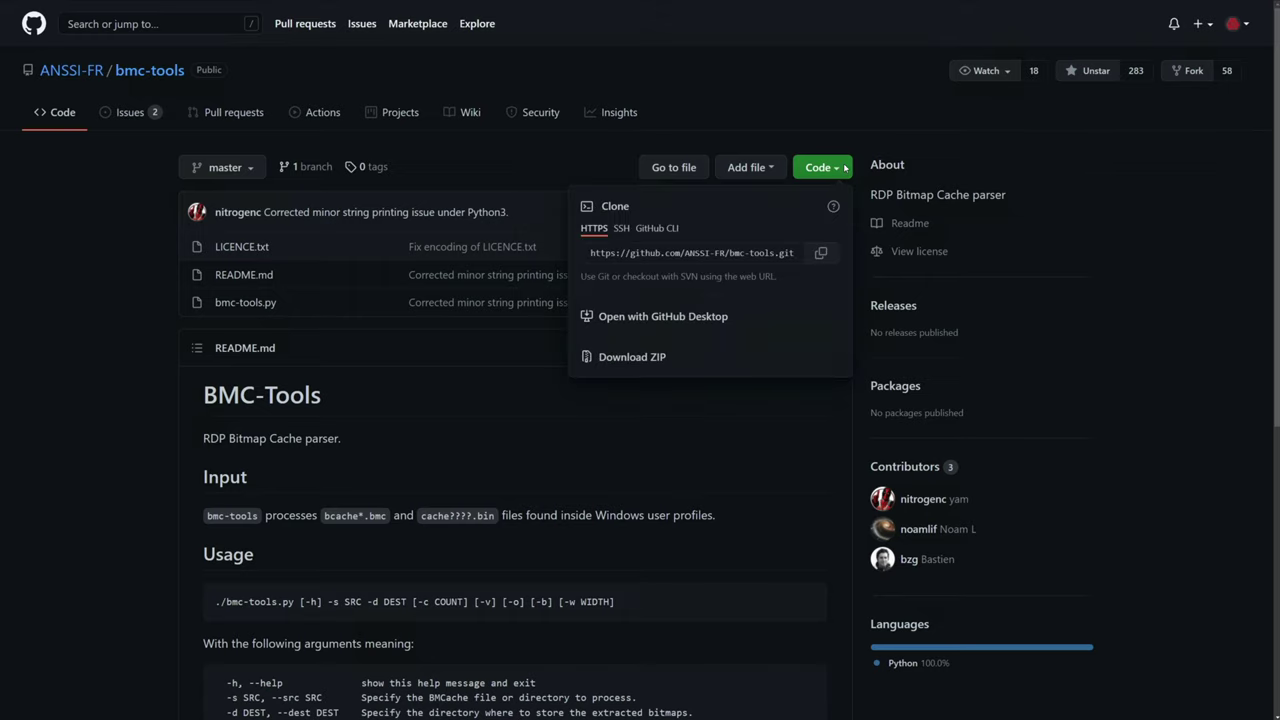
{"action": "left_click", "coordinate": [835, 255]}
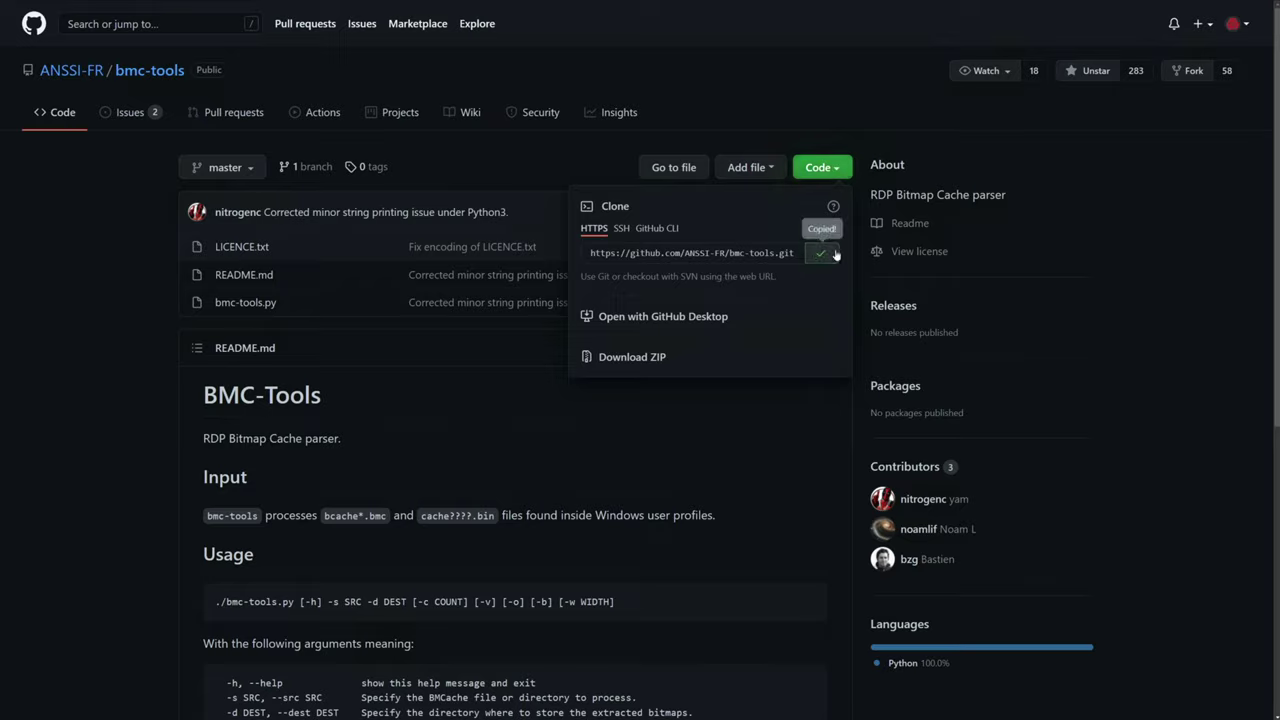
{"action": "key", "text": "alt+Tab"}
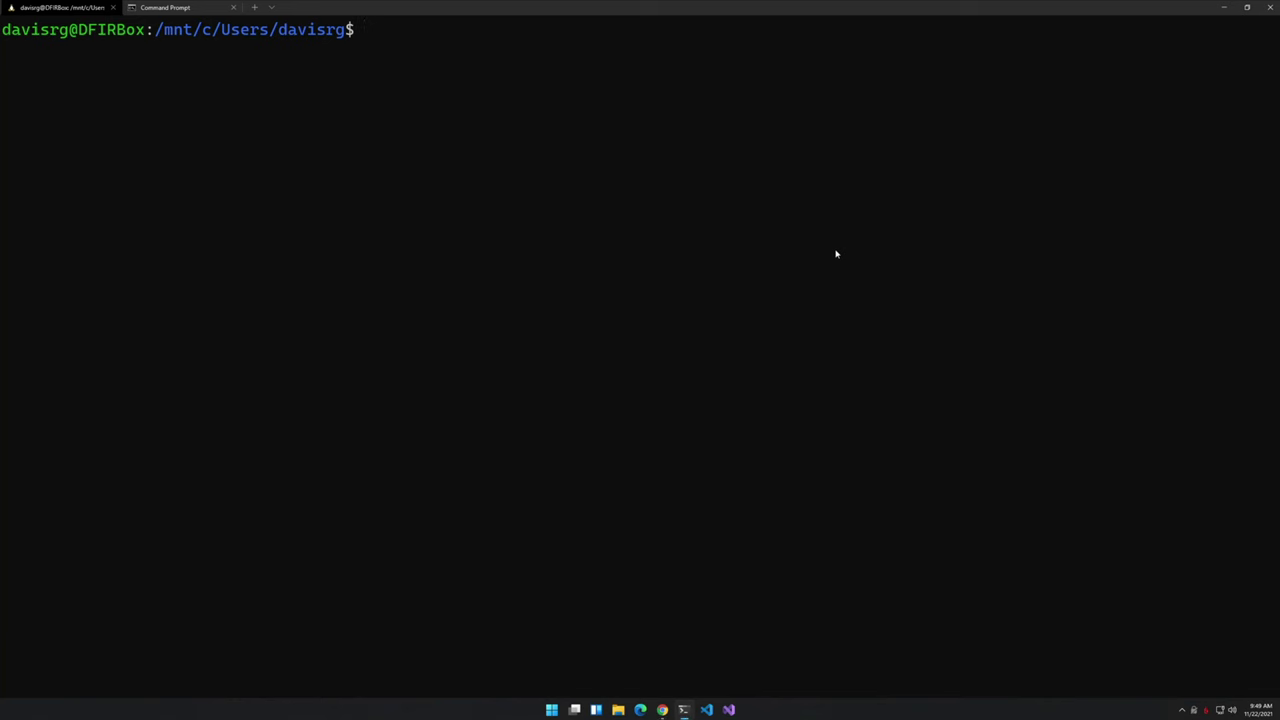
{"action": "type", "text": "cd De"}
{"action": "key", "text": "Tab"}
{"action": "key", "text": "Return"}
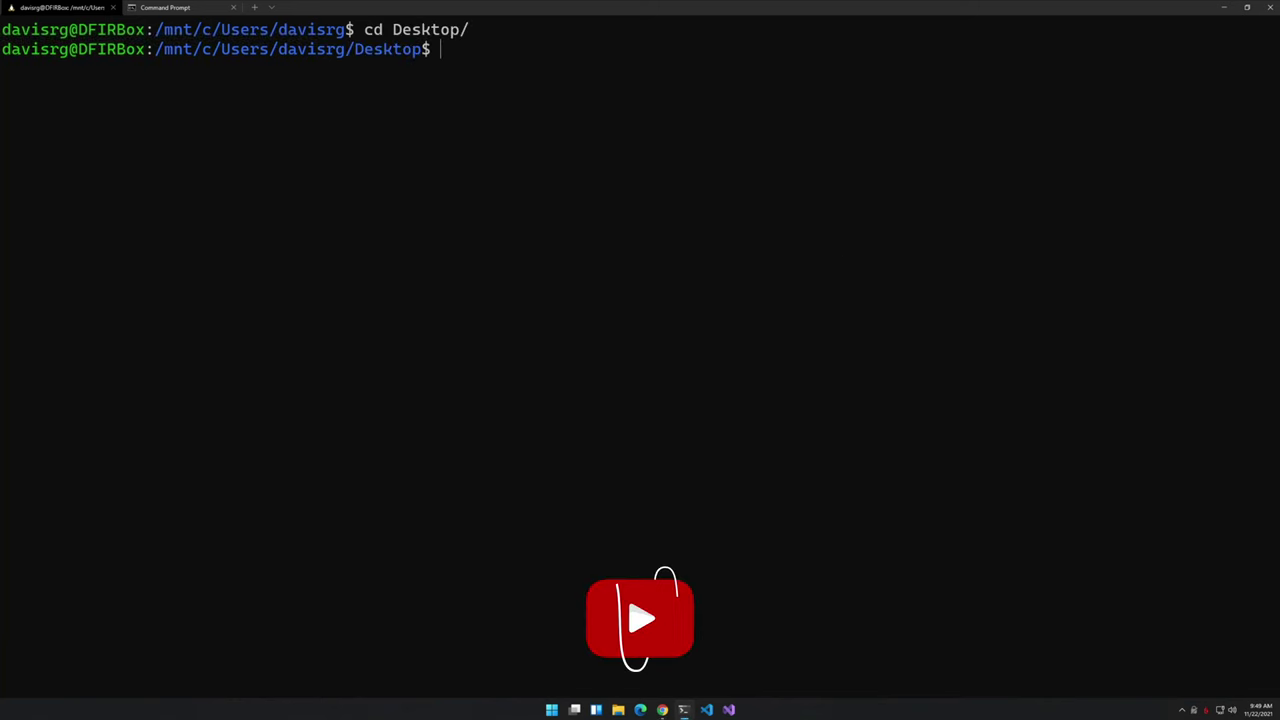
{"action": "type", "text": "git clone"}
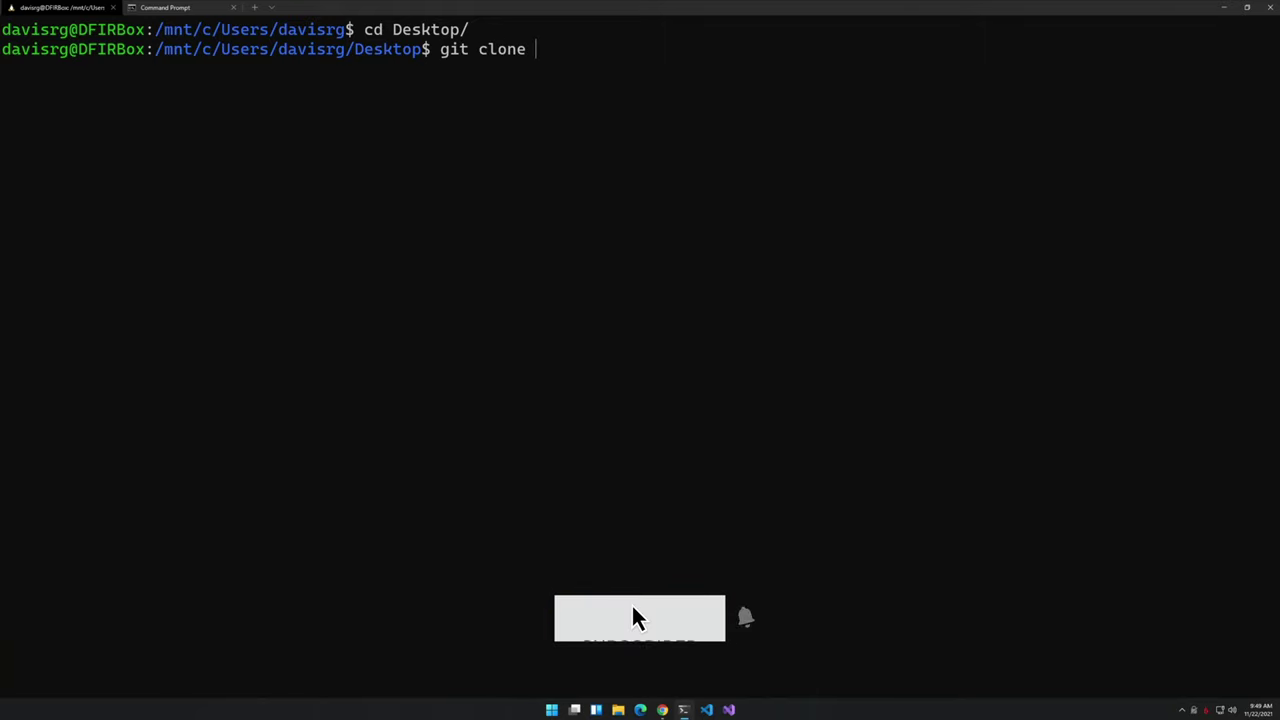
{"action": "key", "text": "ctrl+v"}
{"action": "key", "text": "Return"}
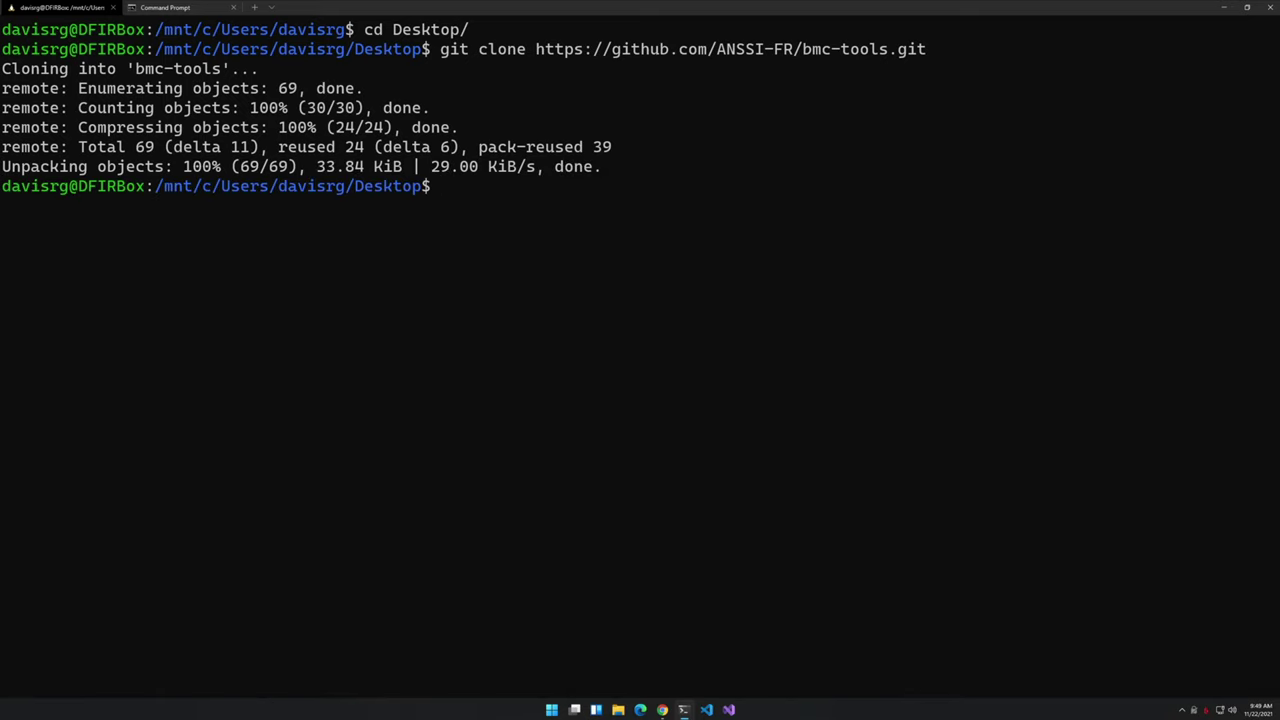
Enter the bmc-tools directory, list its files on a cleared screen and point out bmc-tools.py
{"action": "type", "text": "cd bmc-tools/"}
{"action": "key", "text": "Return"}
{"action": "key", "text": "ctrl+l"}
{"action": "type", "text": "ll"}
{"action": "key", "text": "Return"}
{"action": "key", "text": "Return"}
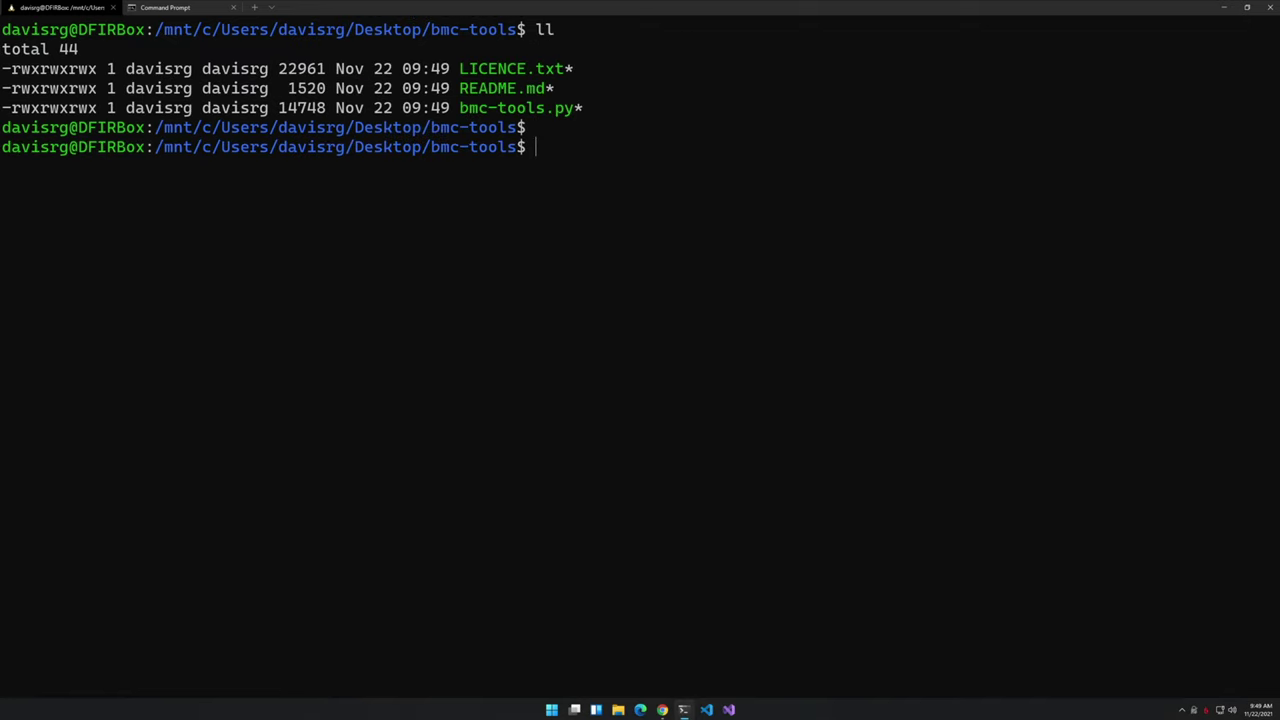
{"action": "triple_click", "coordinate": [672, 113]}
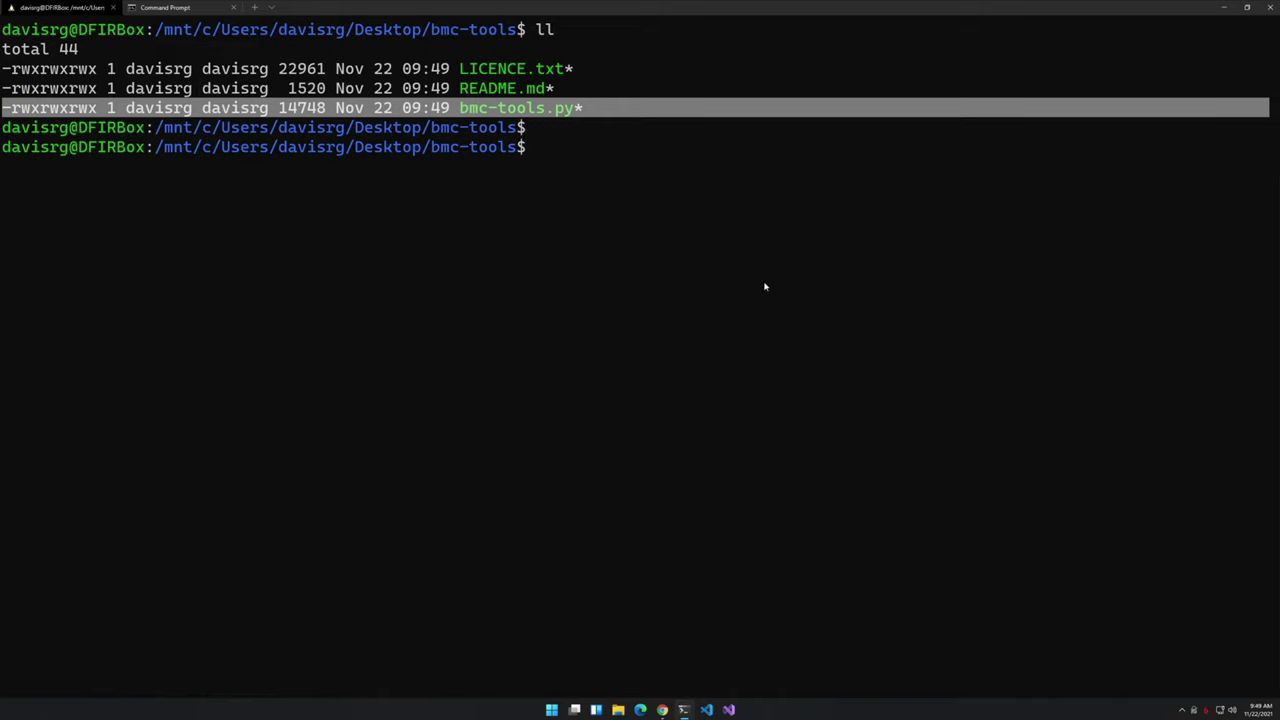
{"action": "key", "text": "ctrl+c"}
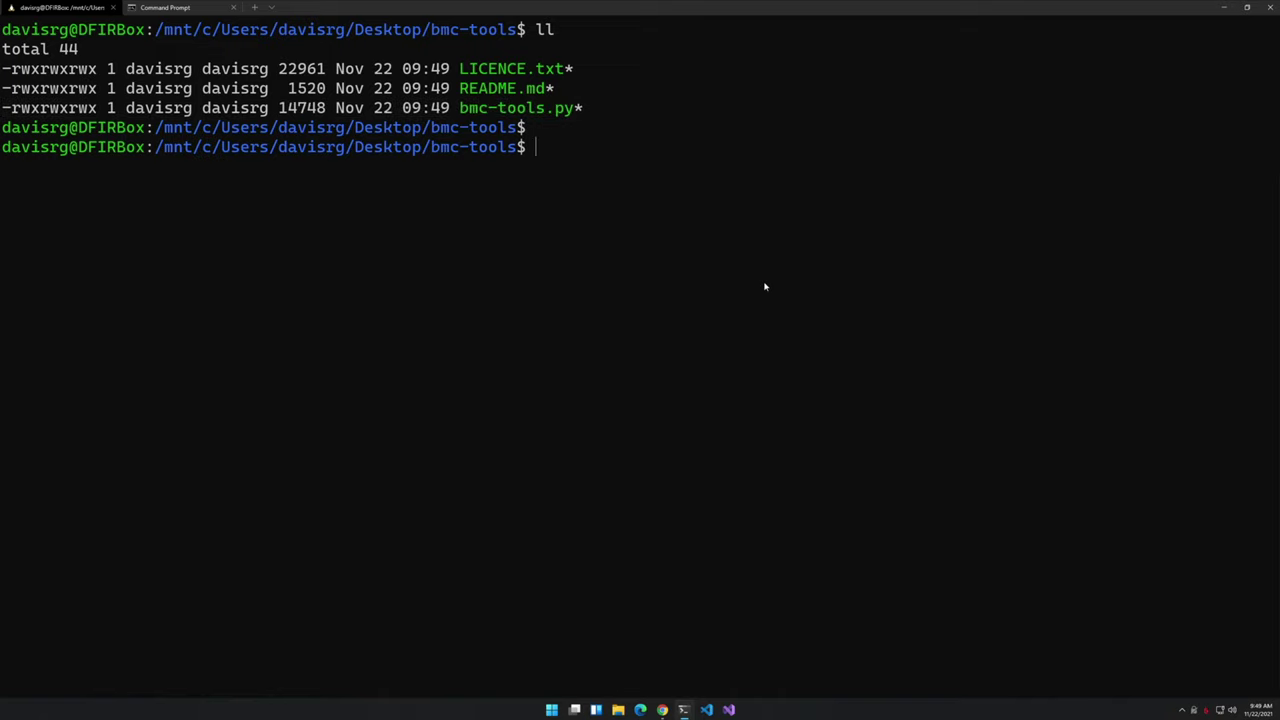
Switch to the browser and download RdpCacheStitcher-v1.1-win64.zip from the RdpCacheStitcher v1.1 release to the Desktop
{"action": "key", "text": "alt+Tab"}
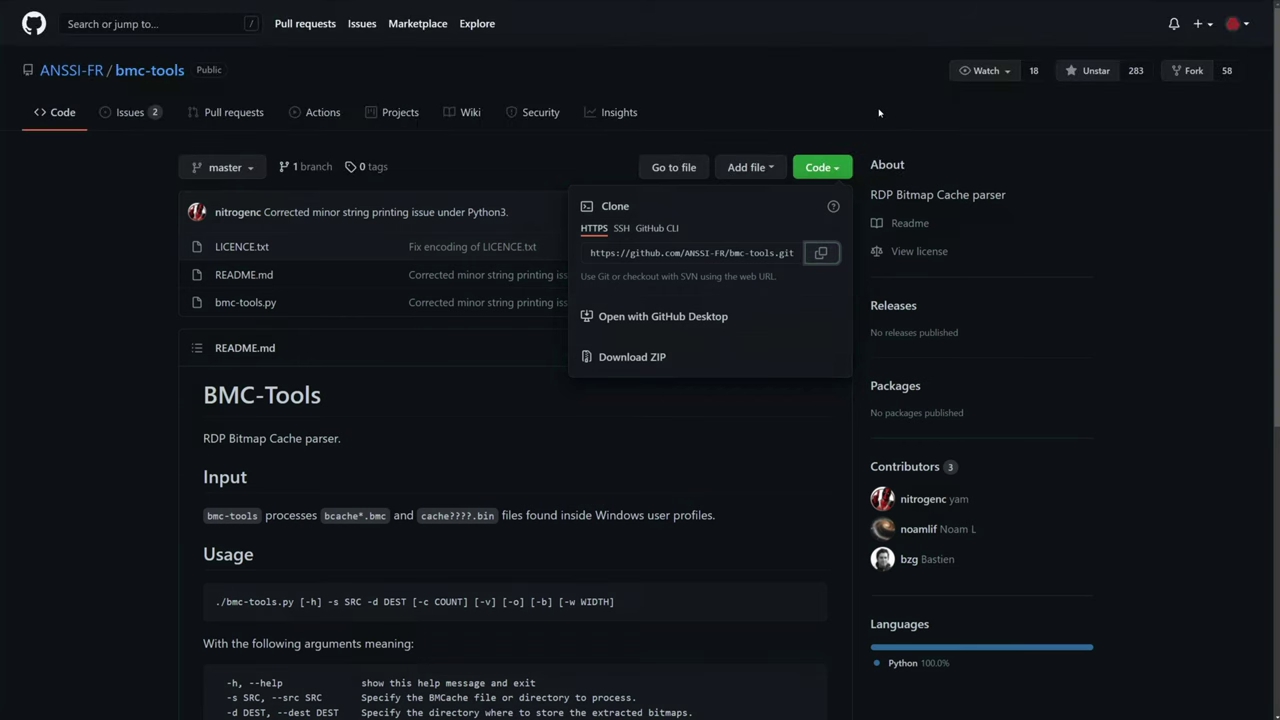
{"action": "key", "text": "ctrl+Tab"}
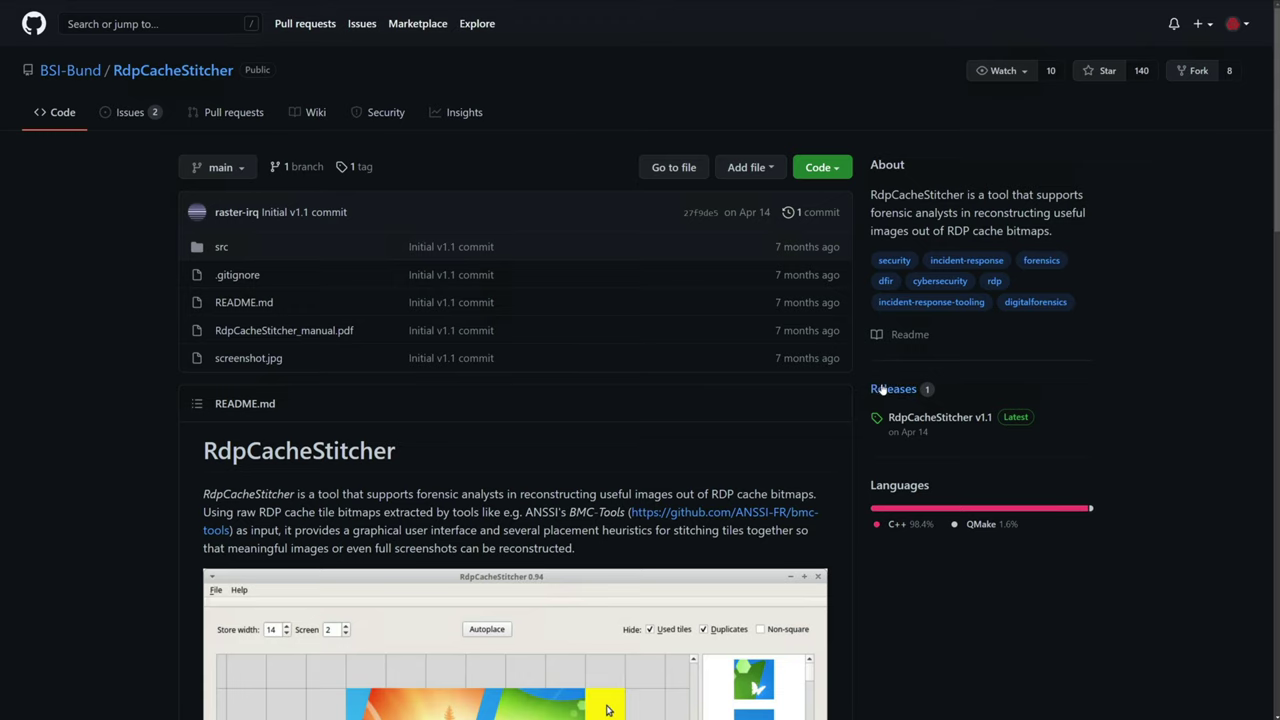
{"action": "left_click", "coordinate": [955, 425]}
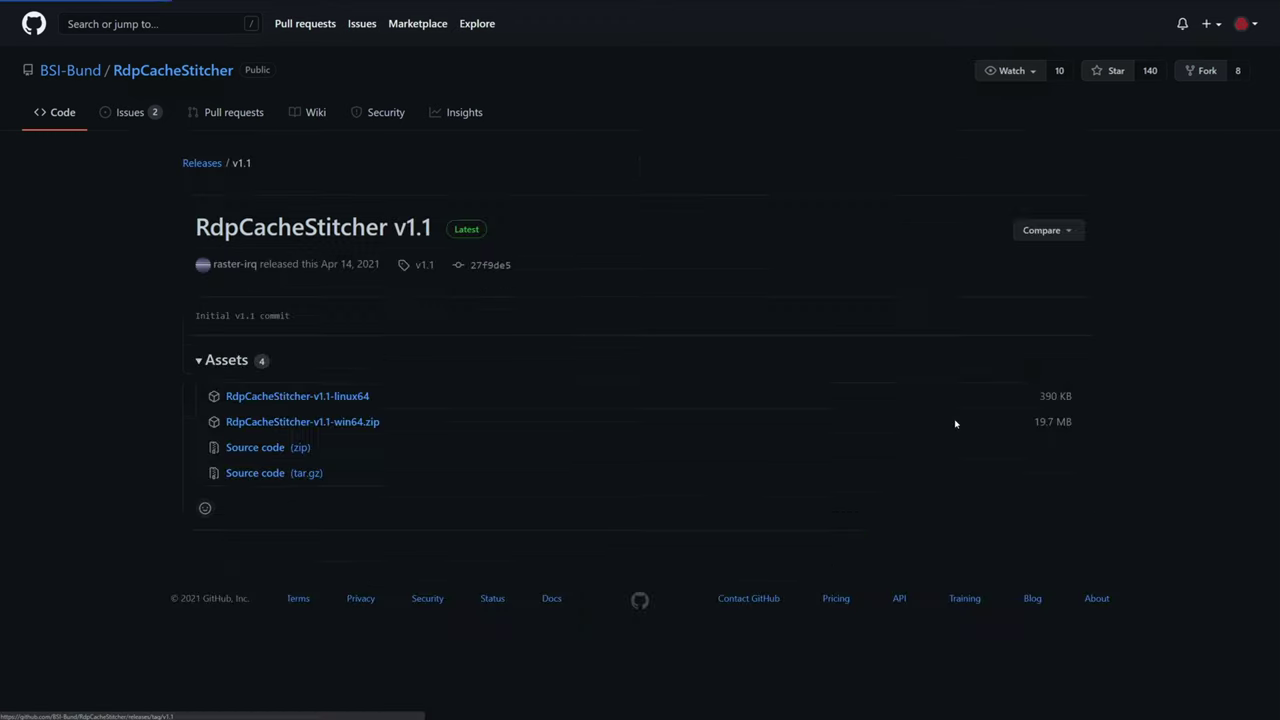
{"action": "left_click", "coordinate": [377, 424]}
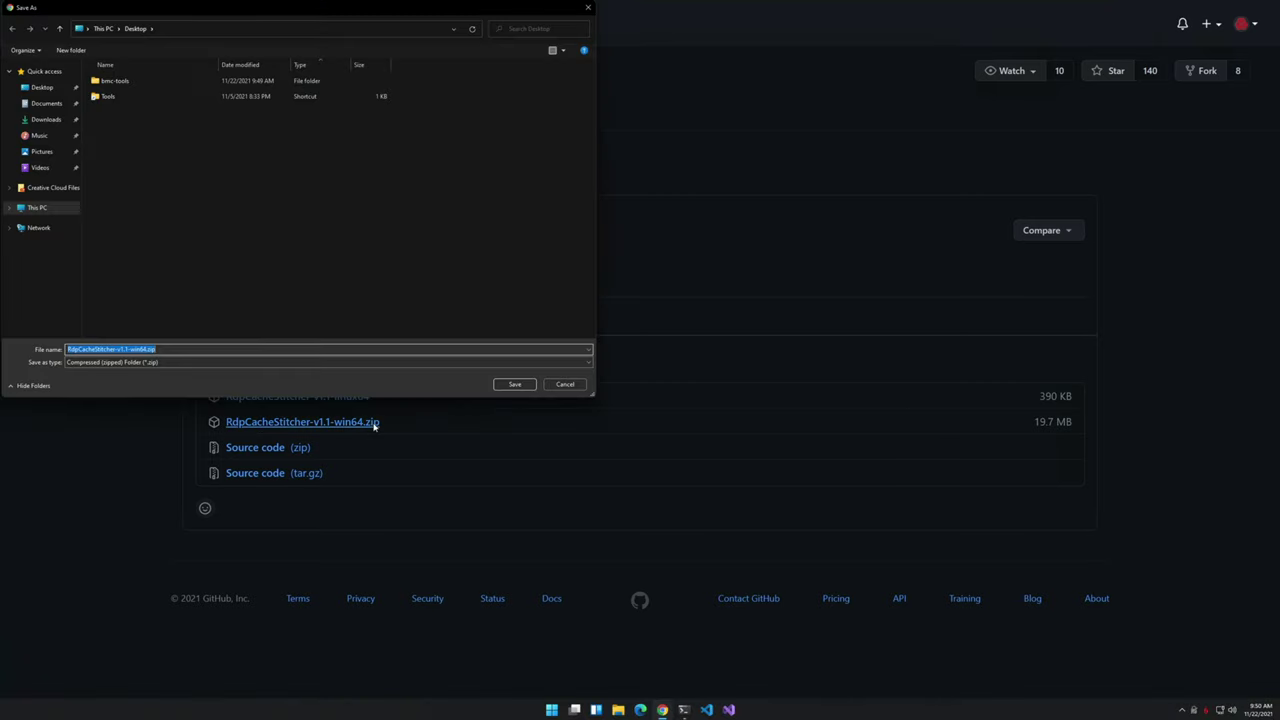
{"action": "left_click", "coordinate": [512, 385]}
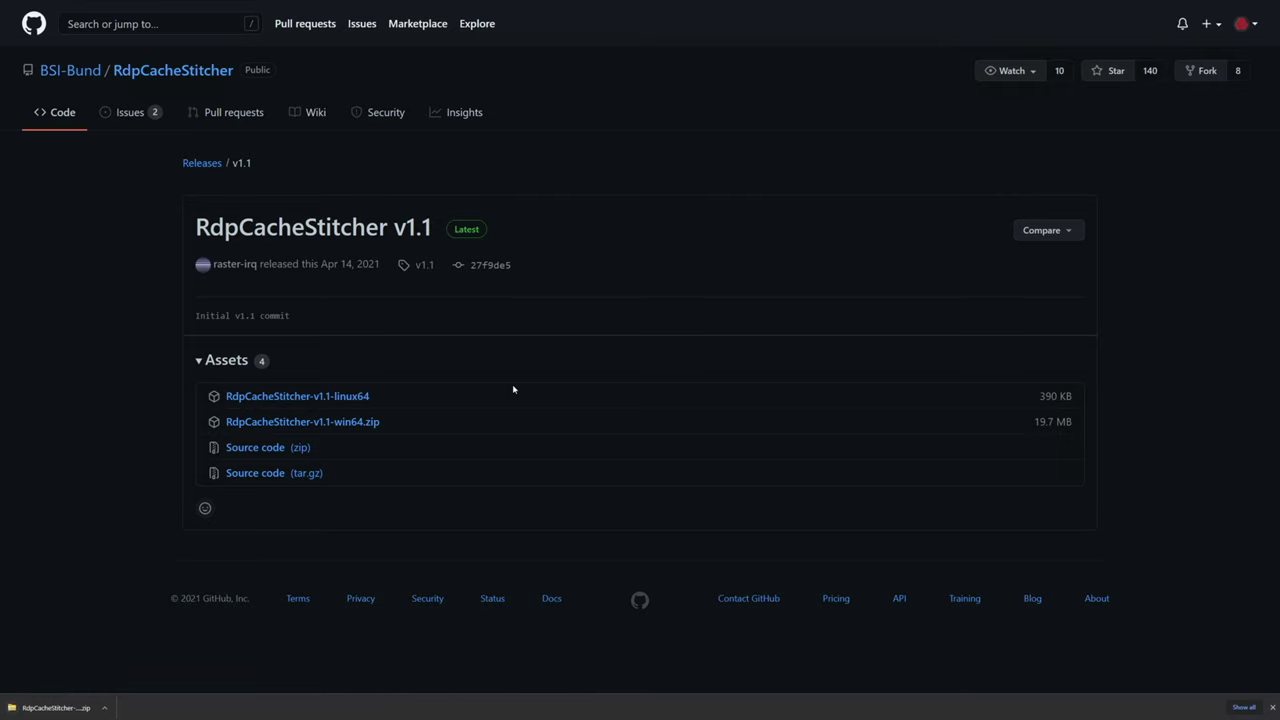
Show the desktop and extract the downloaded RdpCacheStitcher archive there with 7-Zip's Extract Here
{"action": "key", "text": "super+d"}
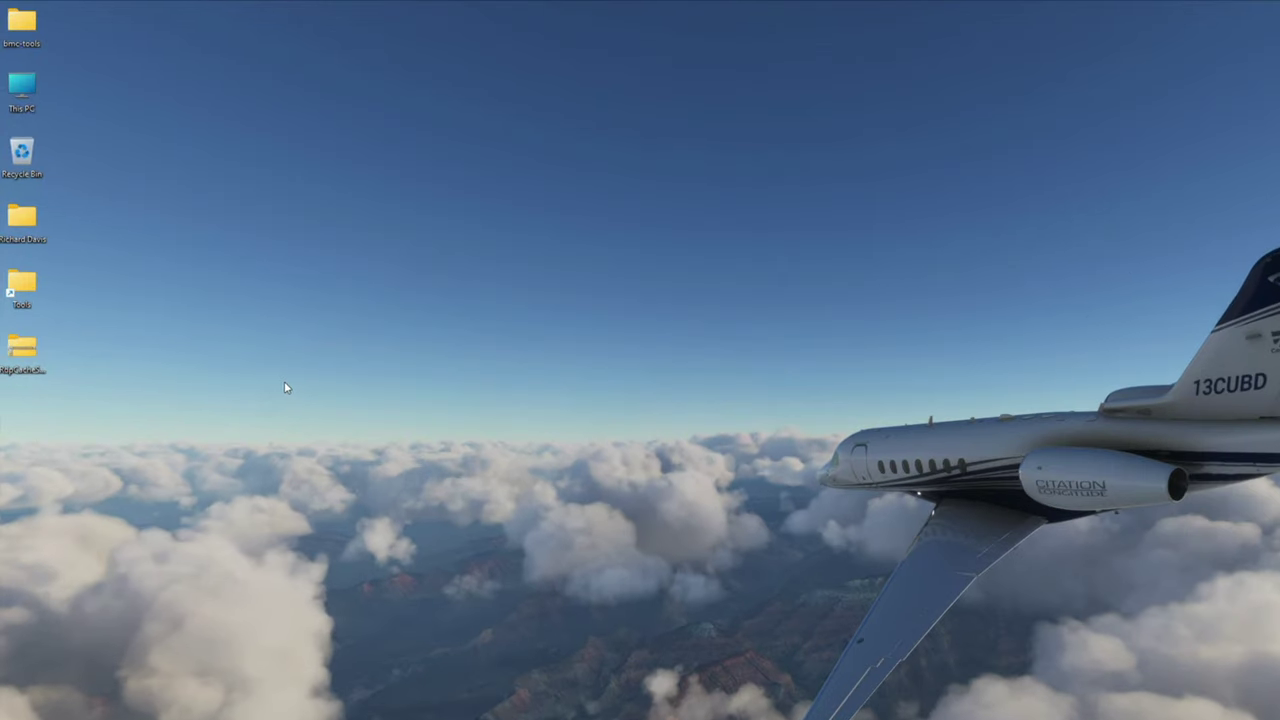
{"action": "right_click", "coordinate": [30, 361]}
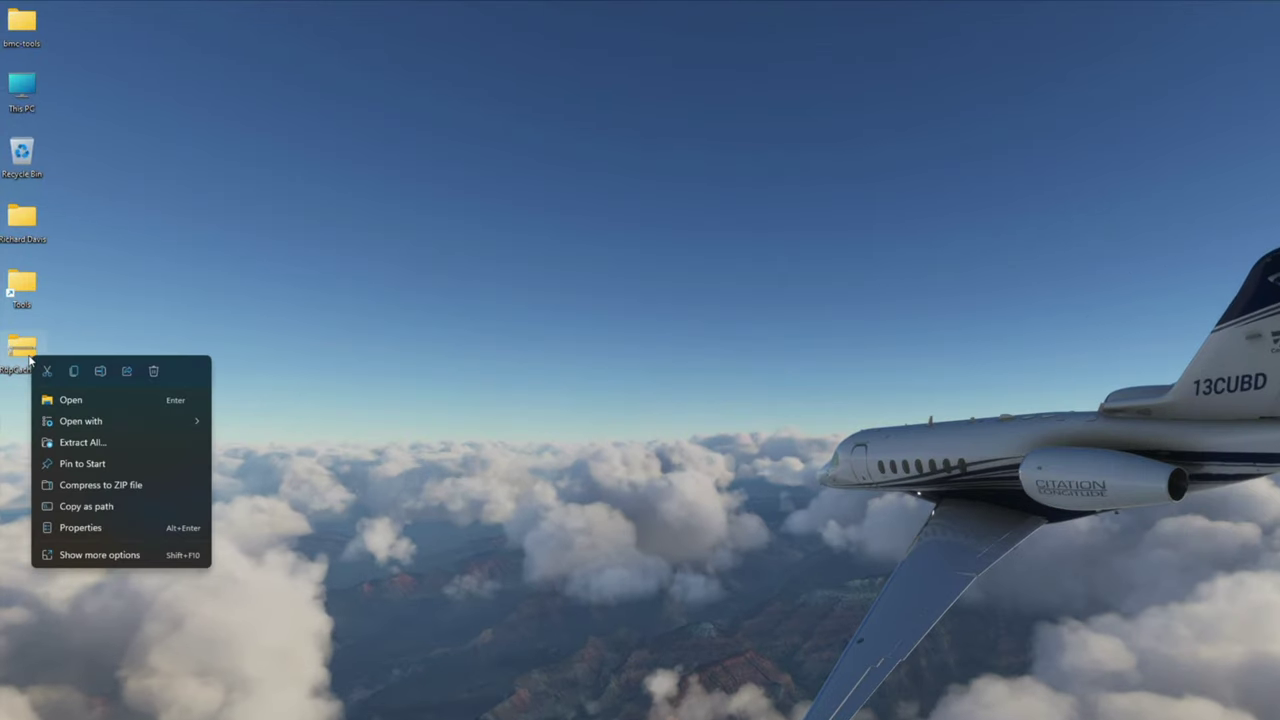
{"action": "left_click", "coordinate": [146, 554]}
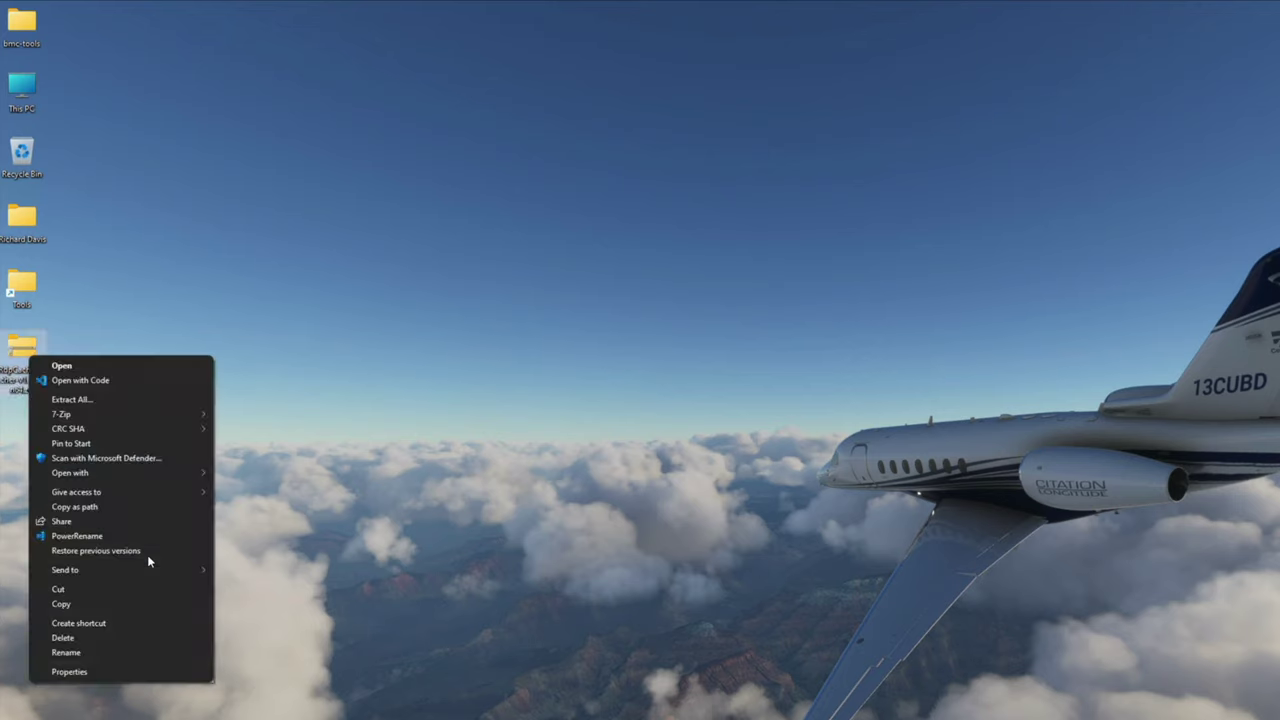
{"action": "mouse_move", "coordinate": [154, 413]}
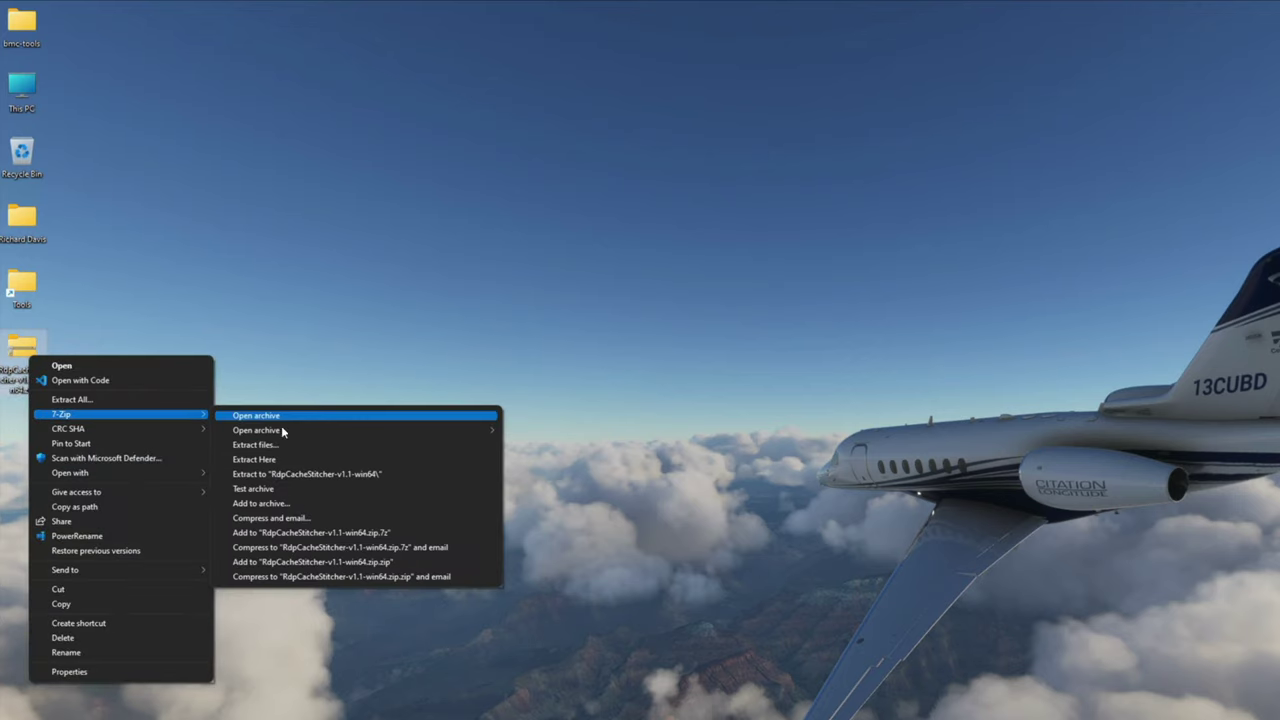
{"action": "left_click", "coordinate": [307, 458]}
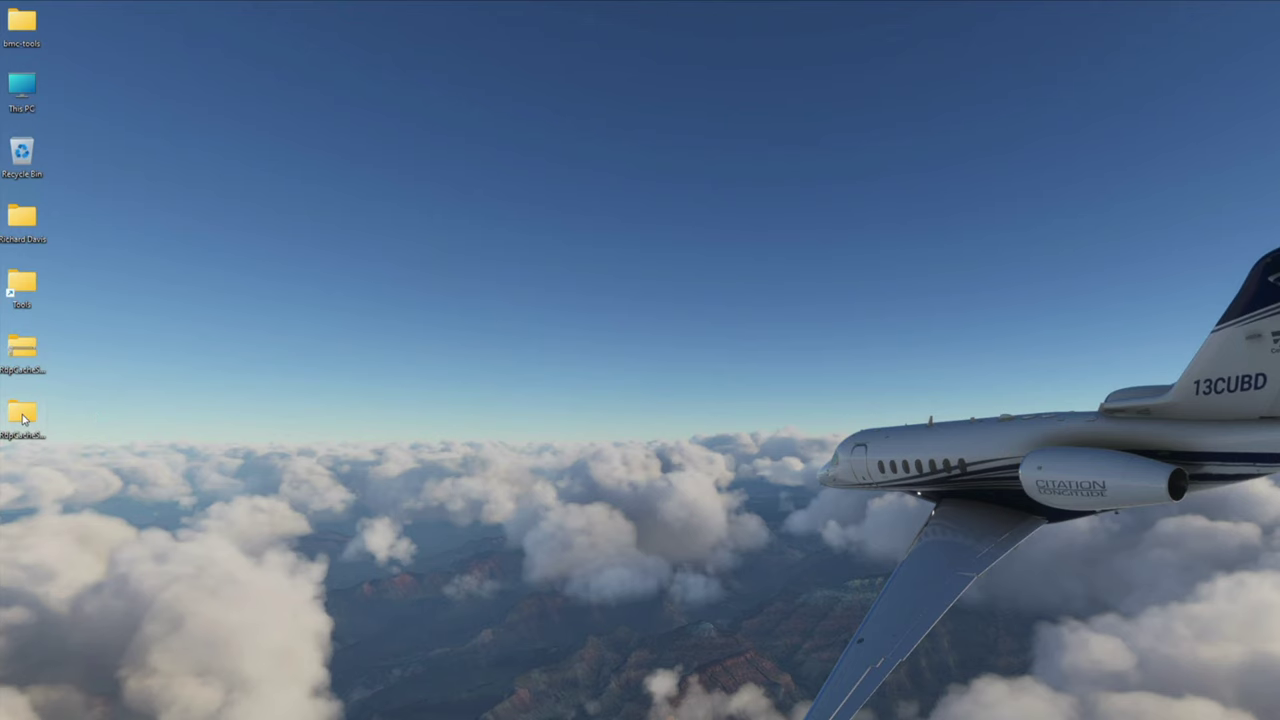
Look in the extracted RdpCacheStitcher_Windows_x64 folder for RdpCacheStitcher.exe, and close the folder window
{"action": "double_click", "coordinate": [22, 418]}
{"action": "left_click", "coordinate": [750, 460]}
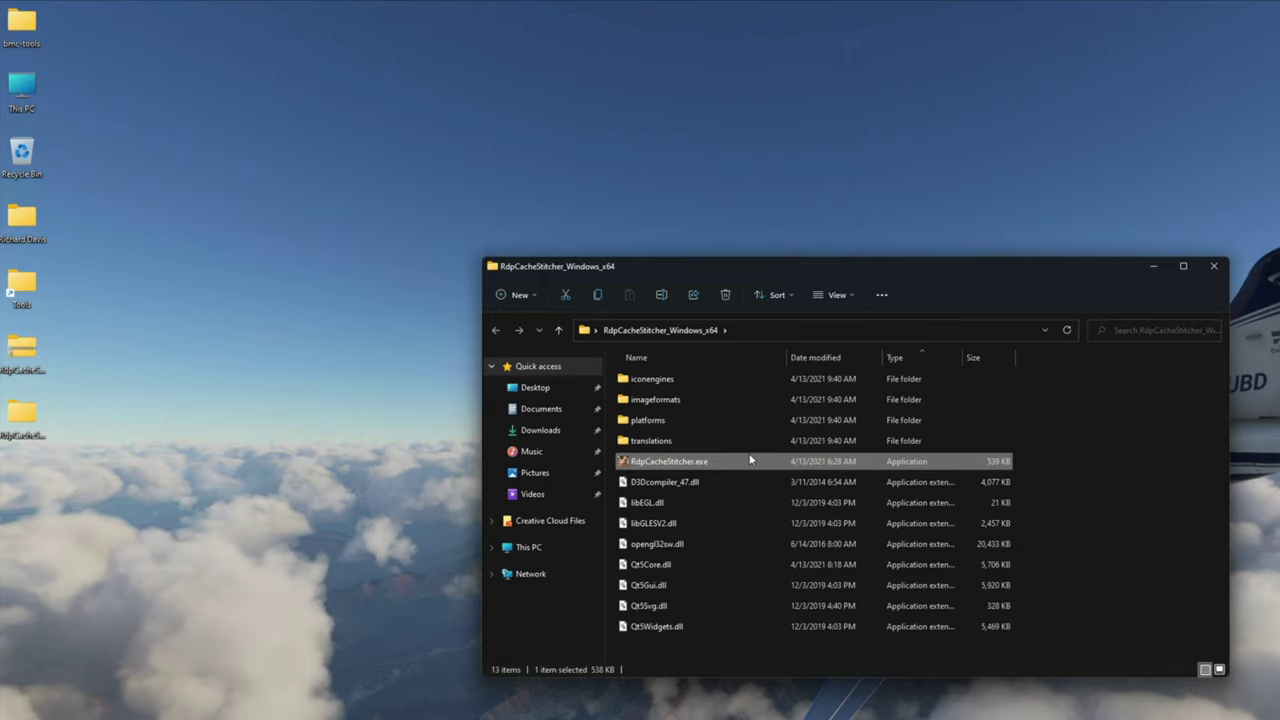
{"action": "left_click", "coordinate": [1208, 272]}
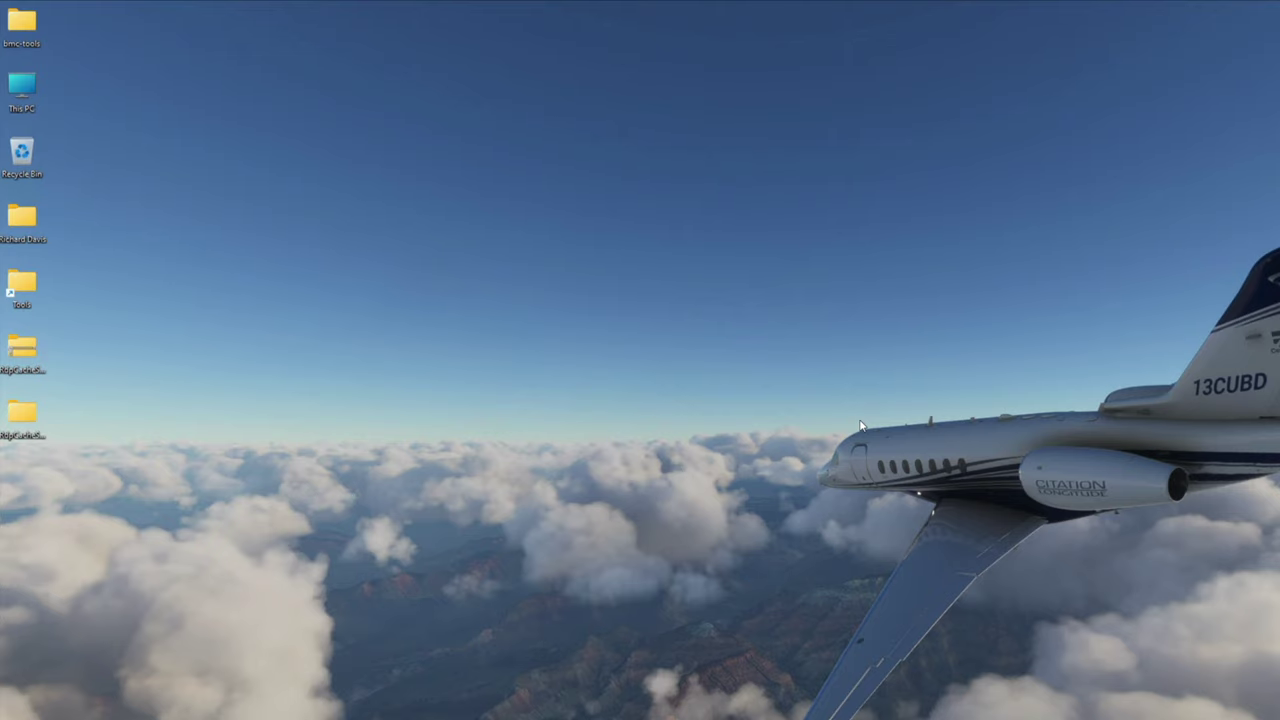
Switch to the terminal's Command Prompt session and change to AppData\Local\Microsoft\Terminal Server Client\Cache in the user profile
{"action": "key", "text": "alt+Tab"}
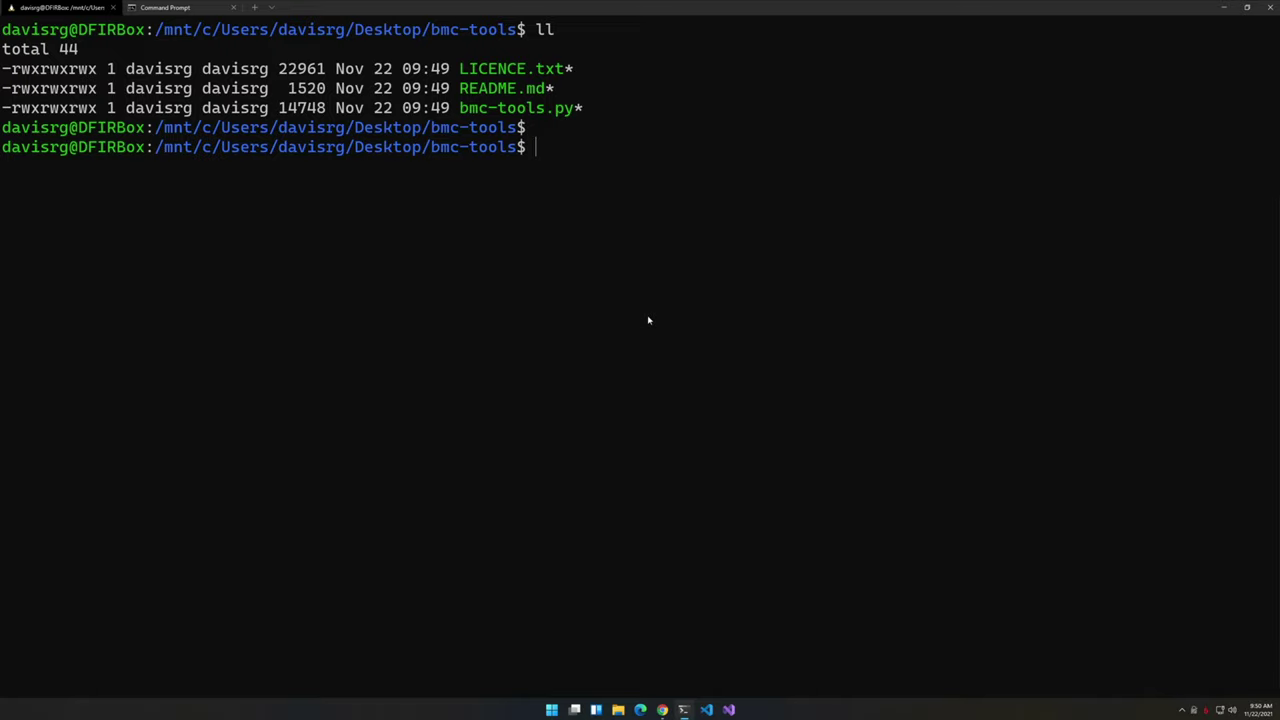
{"action": "key", "text": "ctrl+Tab"}
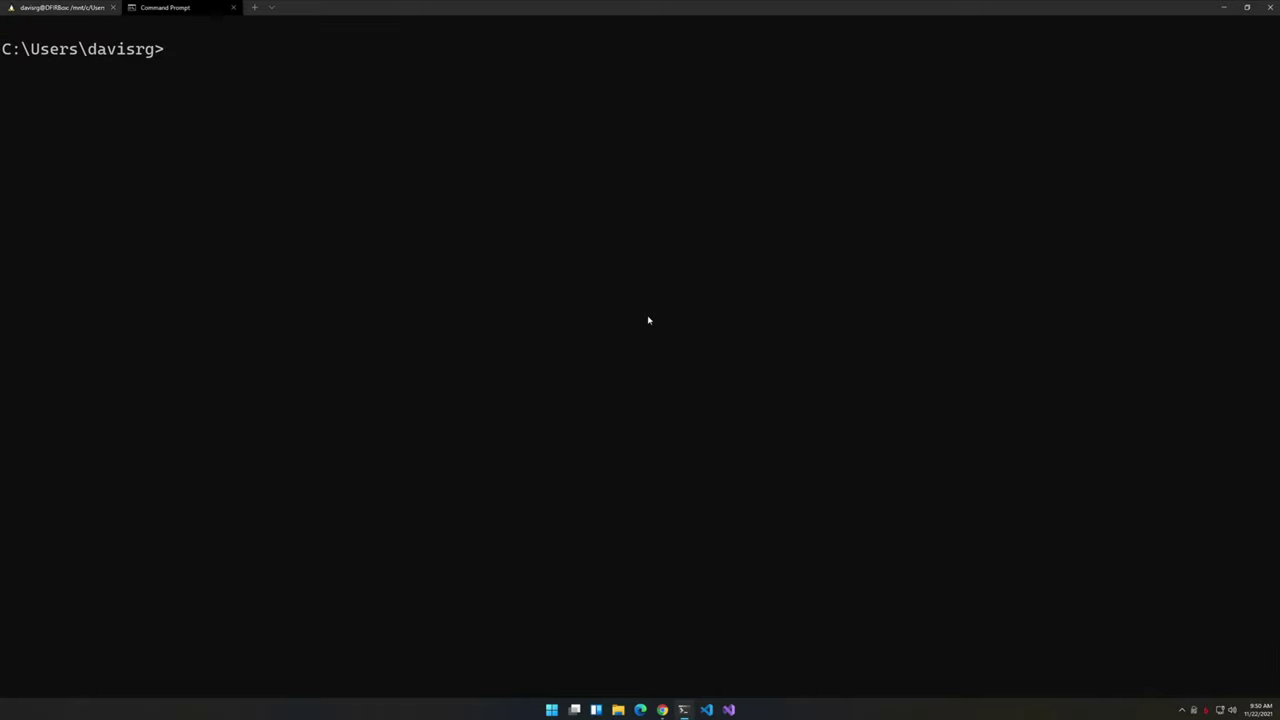
{"action": "type", "text": "cd AppData\\Local\\Microsoft\\T"}
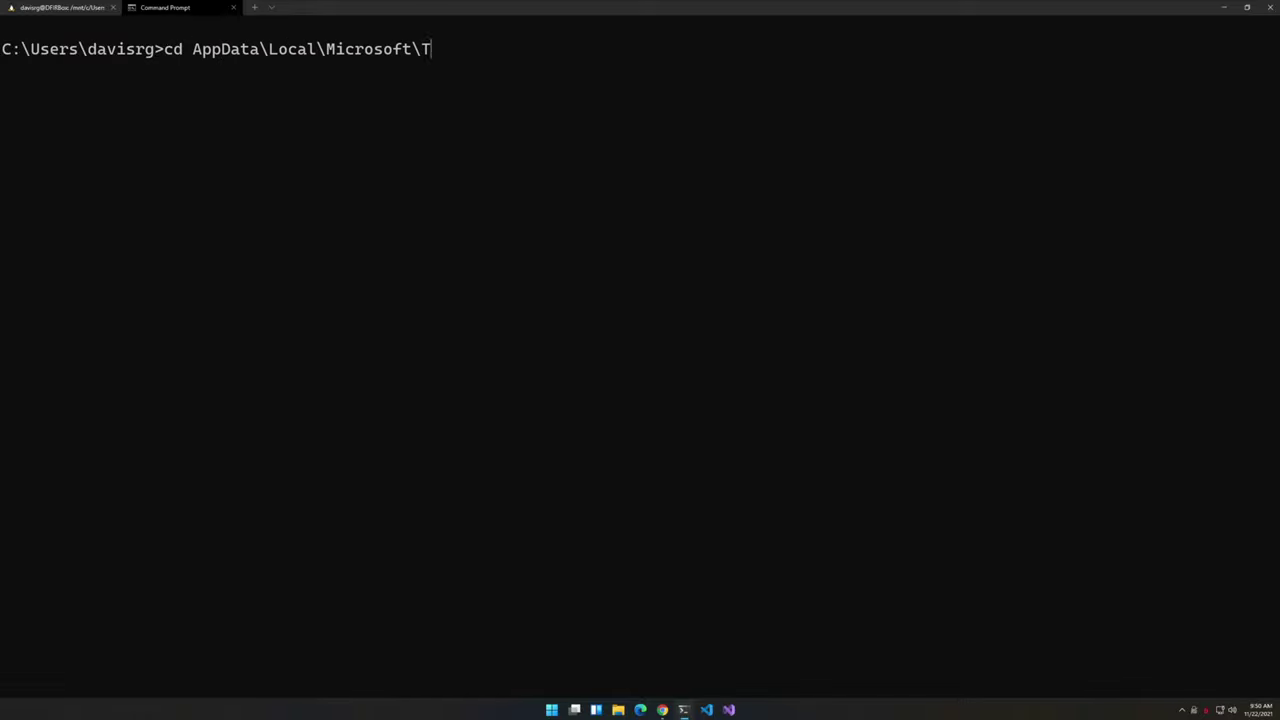
{"action": "key", "text": "Tab"}
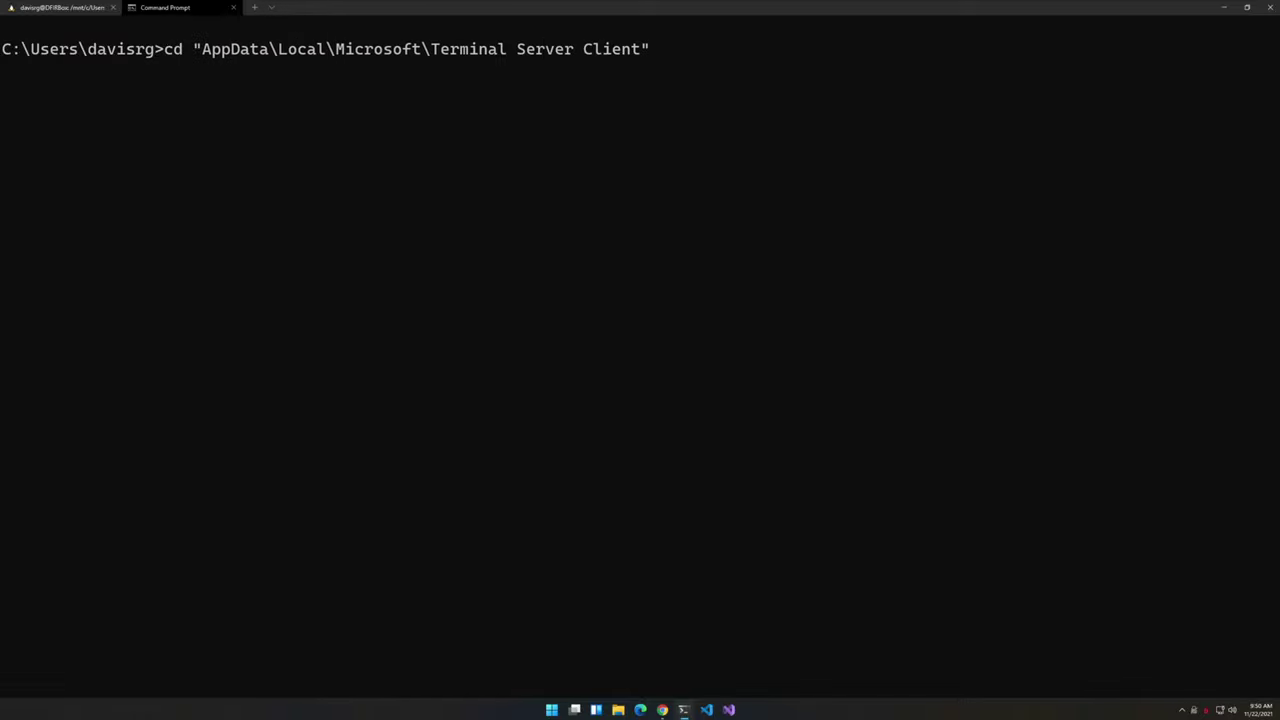
{"action": "type", "text": "\\Cac"}
{"action": "key", "text": "Tab"}
{"action": "key", "text": "Return"}
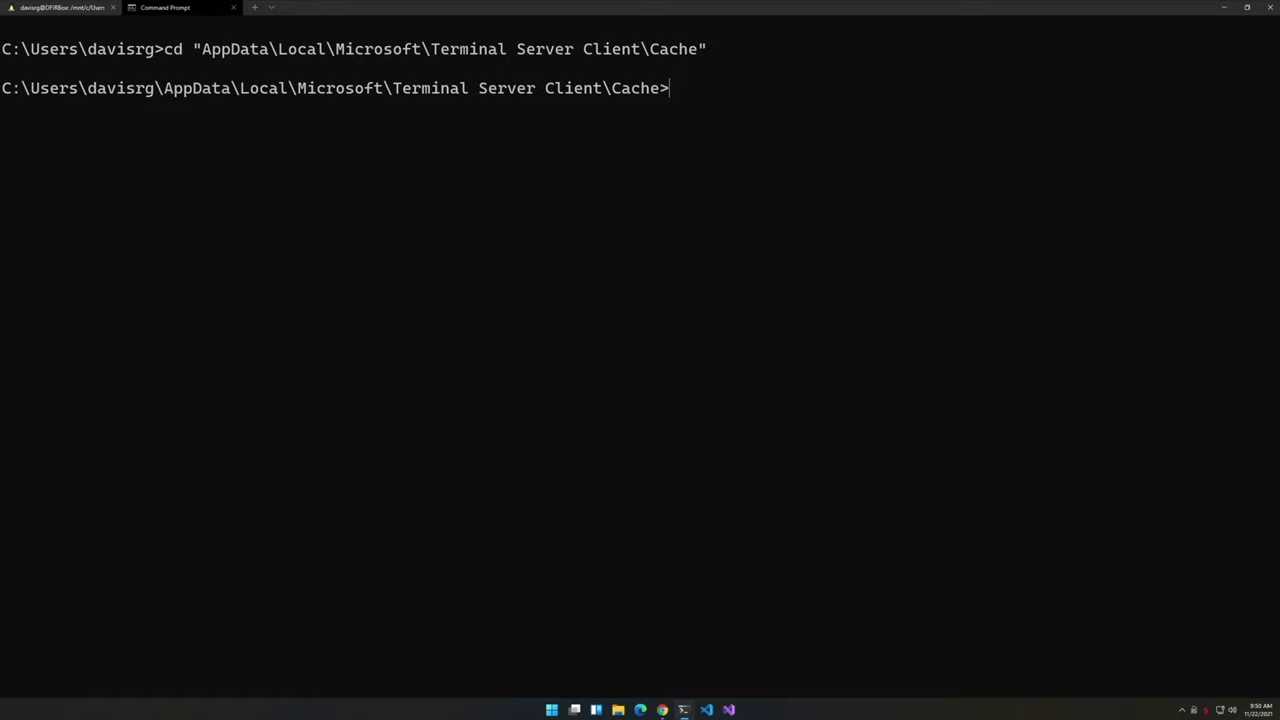
List all files in the Cache directory with dir/a and examine the Cache0000.bin, Cache0001.bin and Cache0002.bin entries
{"action": "type", "text": "dir/a"}
{"action": "key", "text": "Return"}
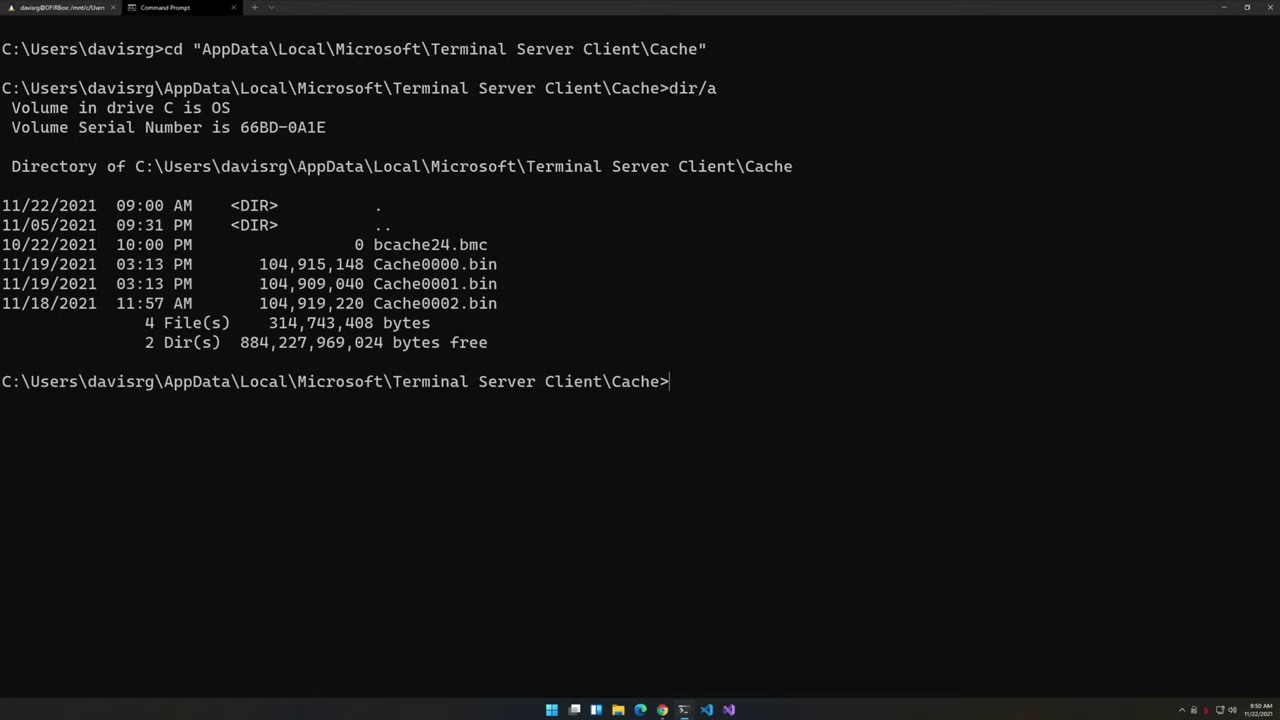
{"action": "triple_click", "coordinate": [523, 268]}
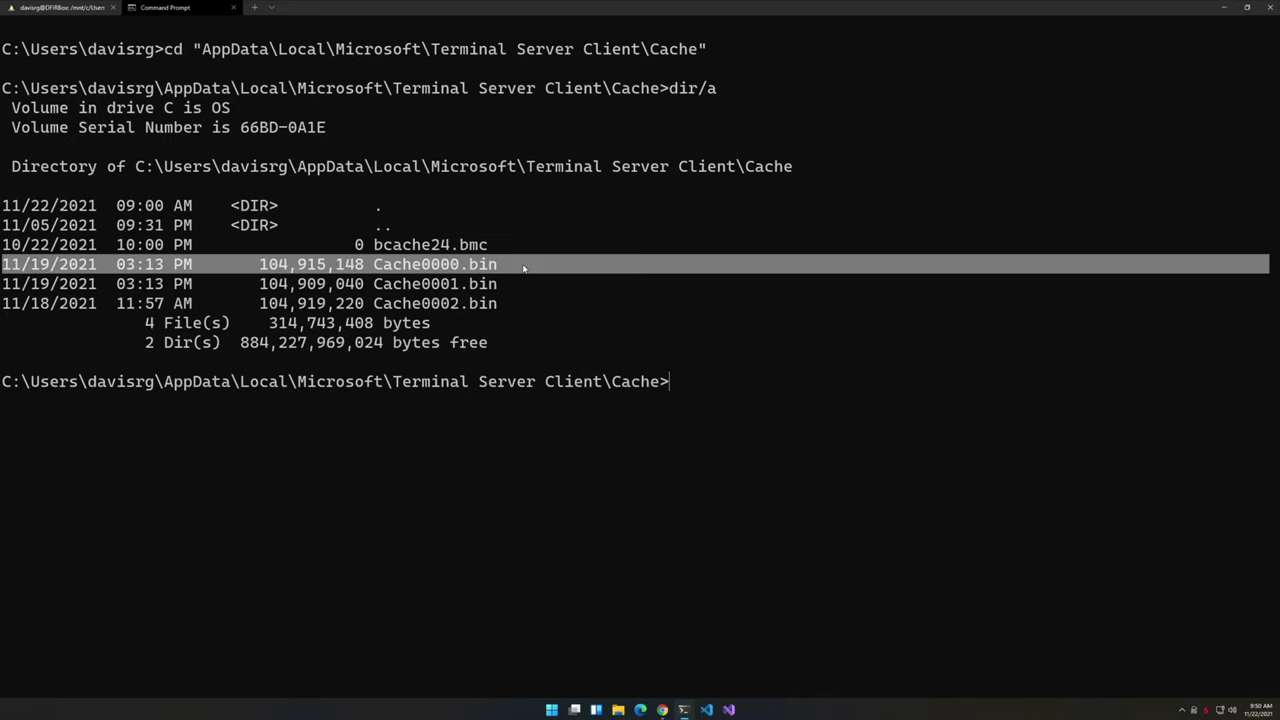
{"action": "triple_click", "coordinate": [522, 284]}
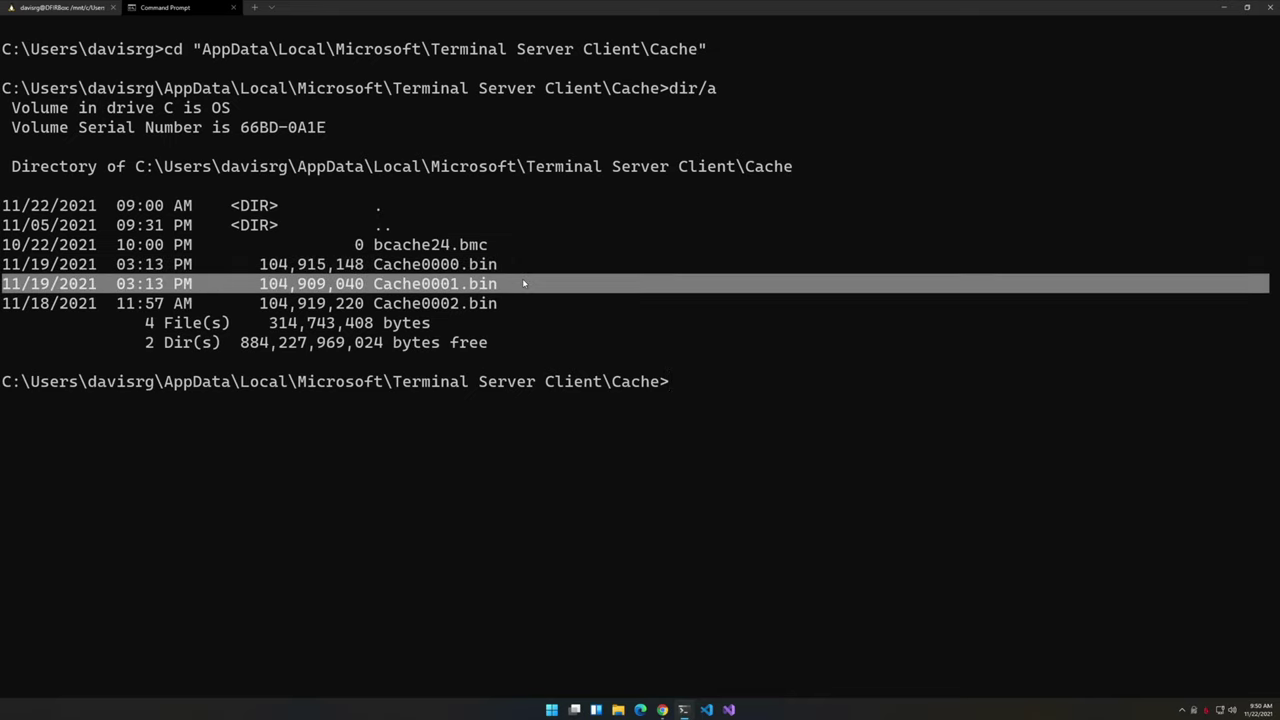
{"action": "triple_click", "coordinate": [522, 303]}
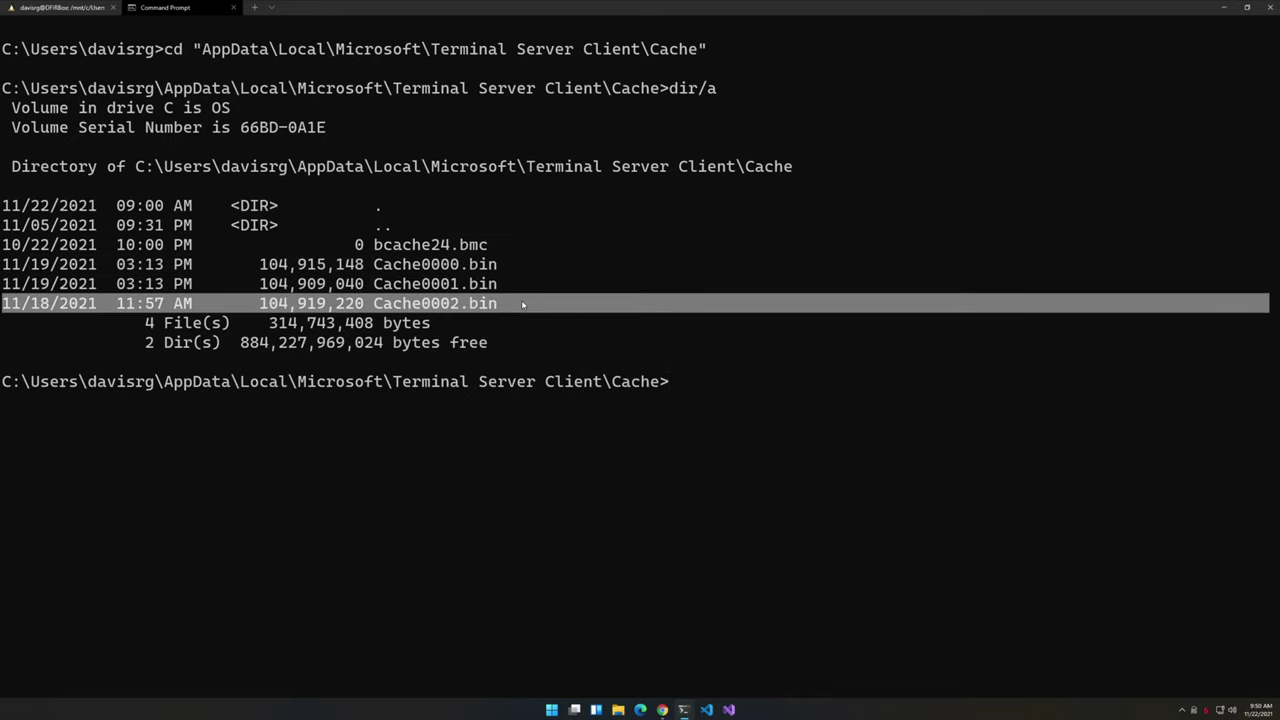
{"action": "left_click", "coordinate": [567, 349]}
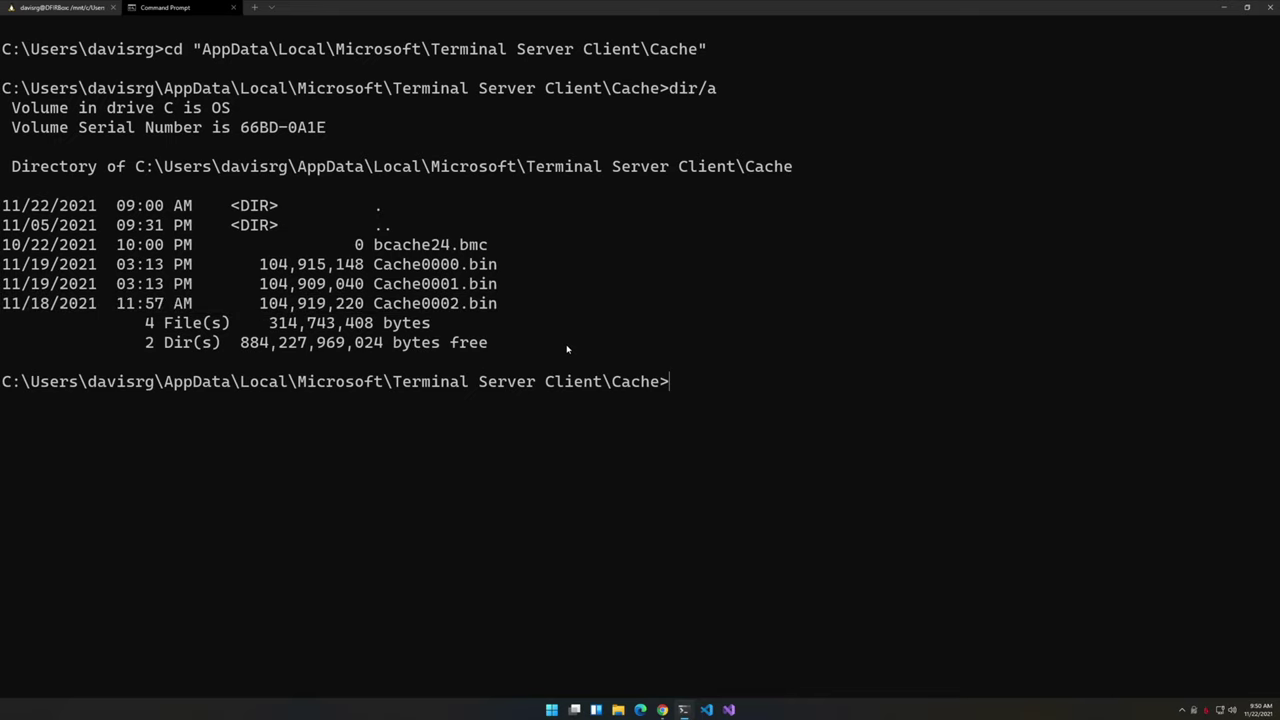
{"action": "triple_click", "coordinate": [549, 266]}
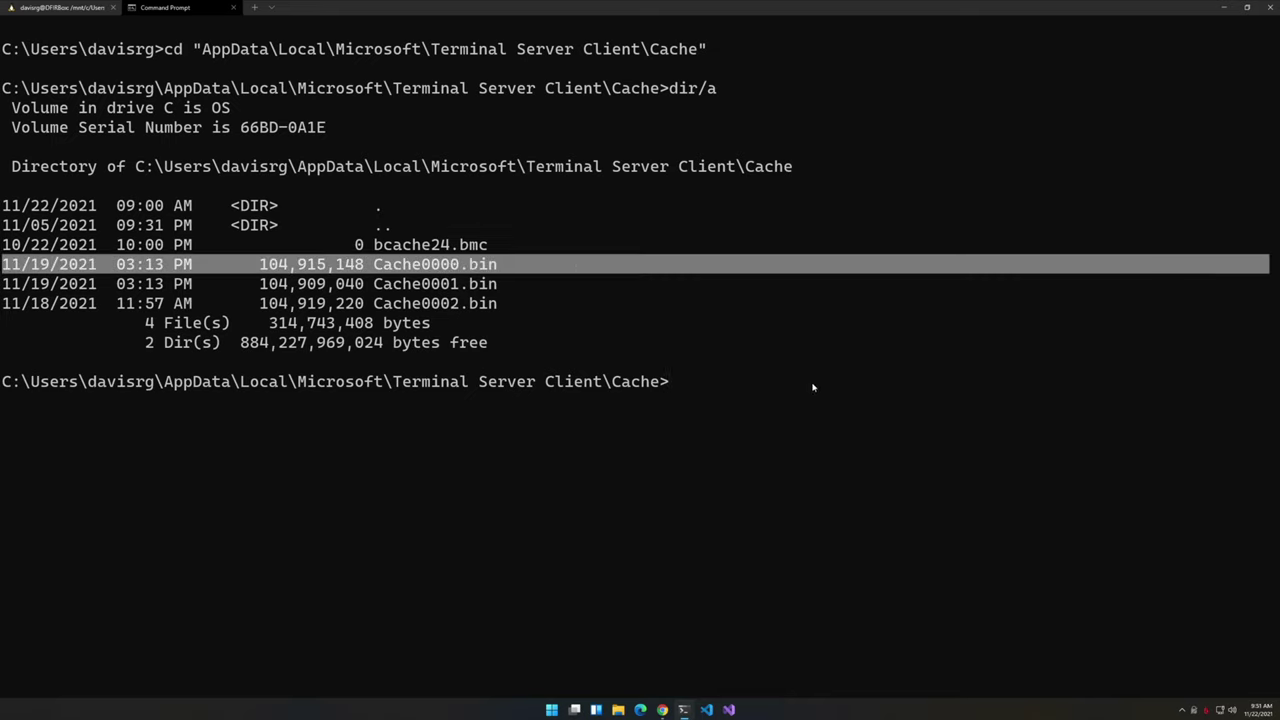
Switch to the Linux shell in the bmc-tools folder, run python3 bmc-tools.py without options, and examine which arguments it requires
{"action": "key", "text": "ctrl+Tab"}
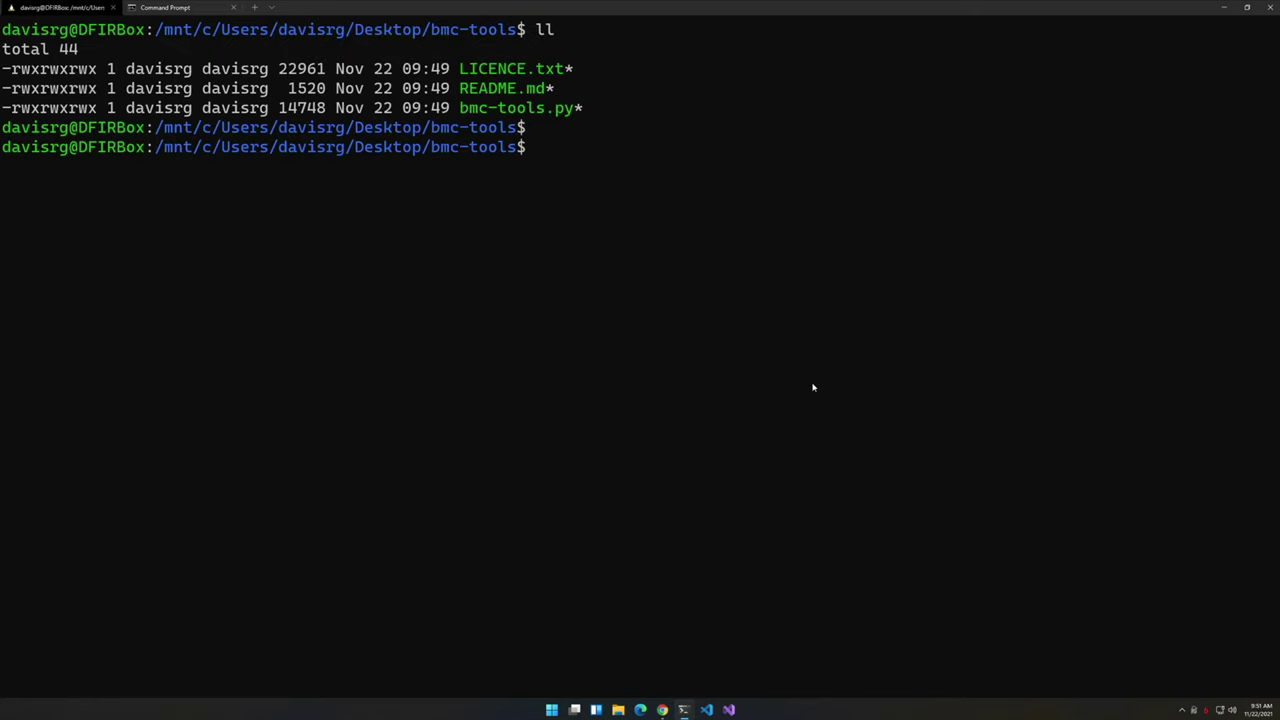
{"action": "type", "text": "python3 bmc-tools.py"}
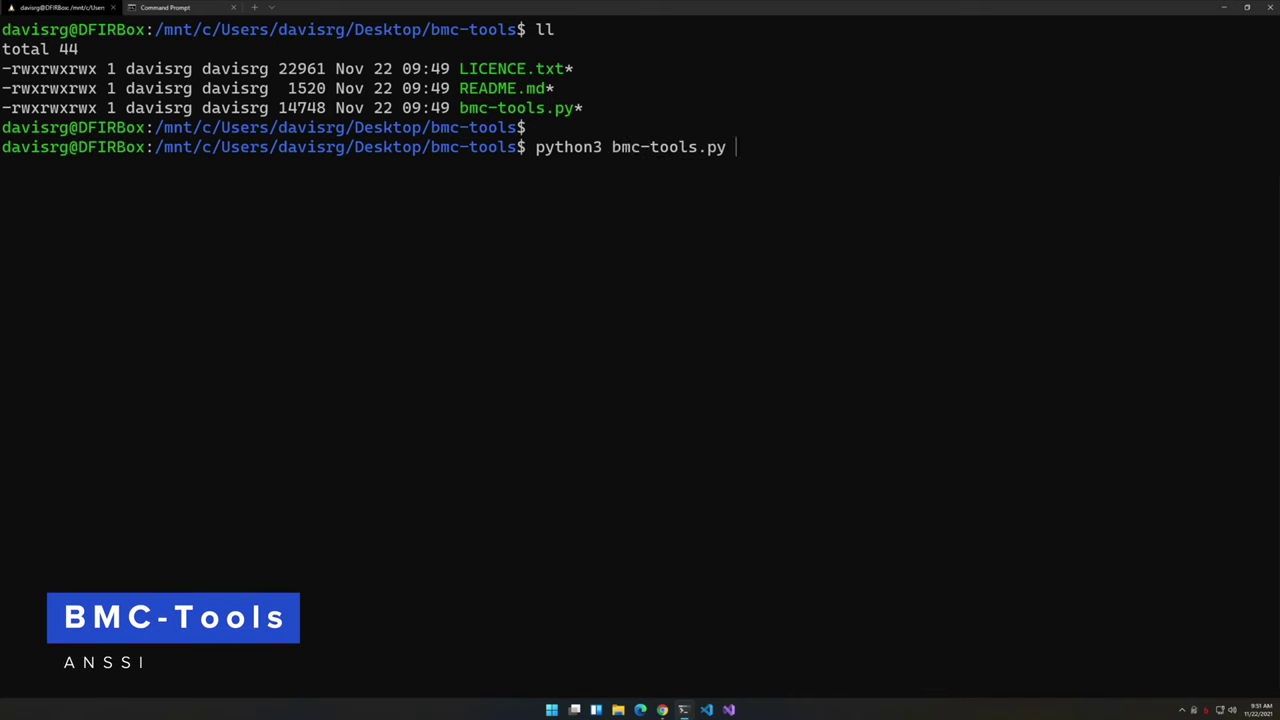
{"action": "key", "text": "Return"}
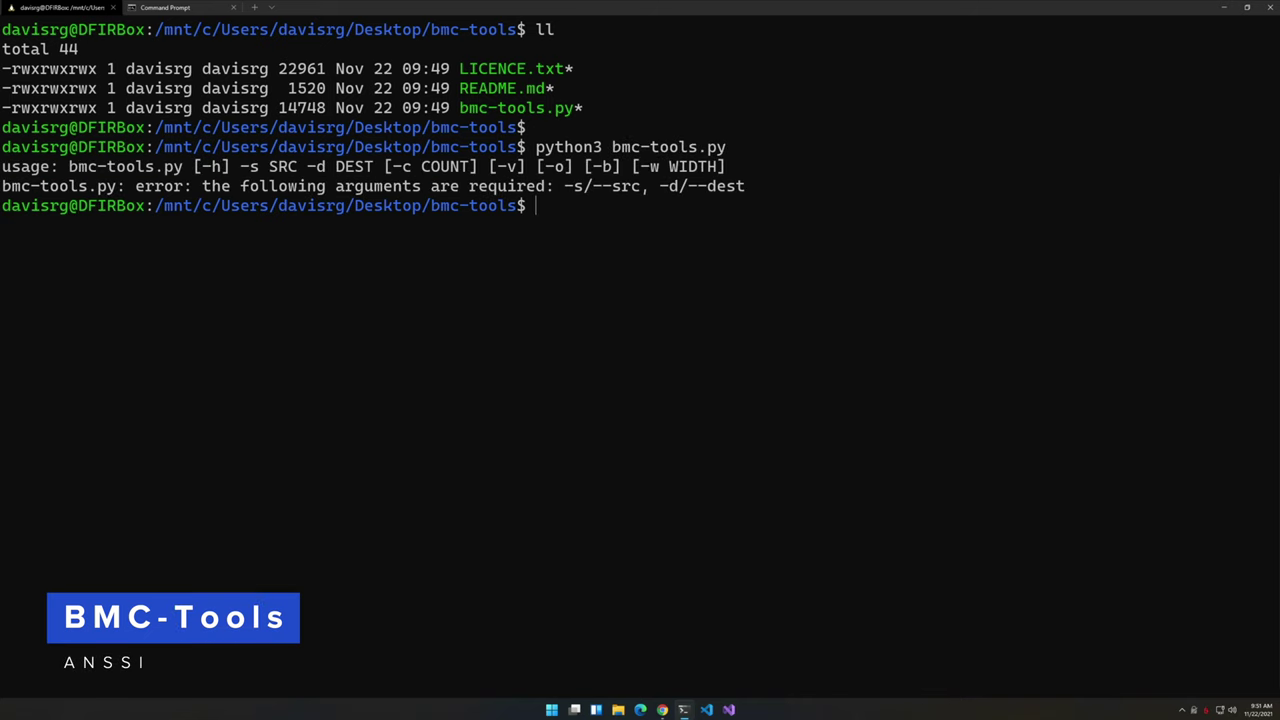
{"action": "key", "text": "Return"}
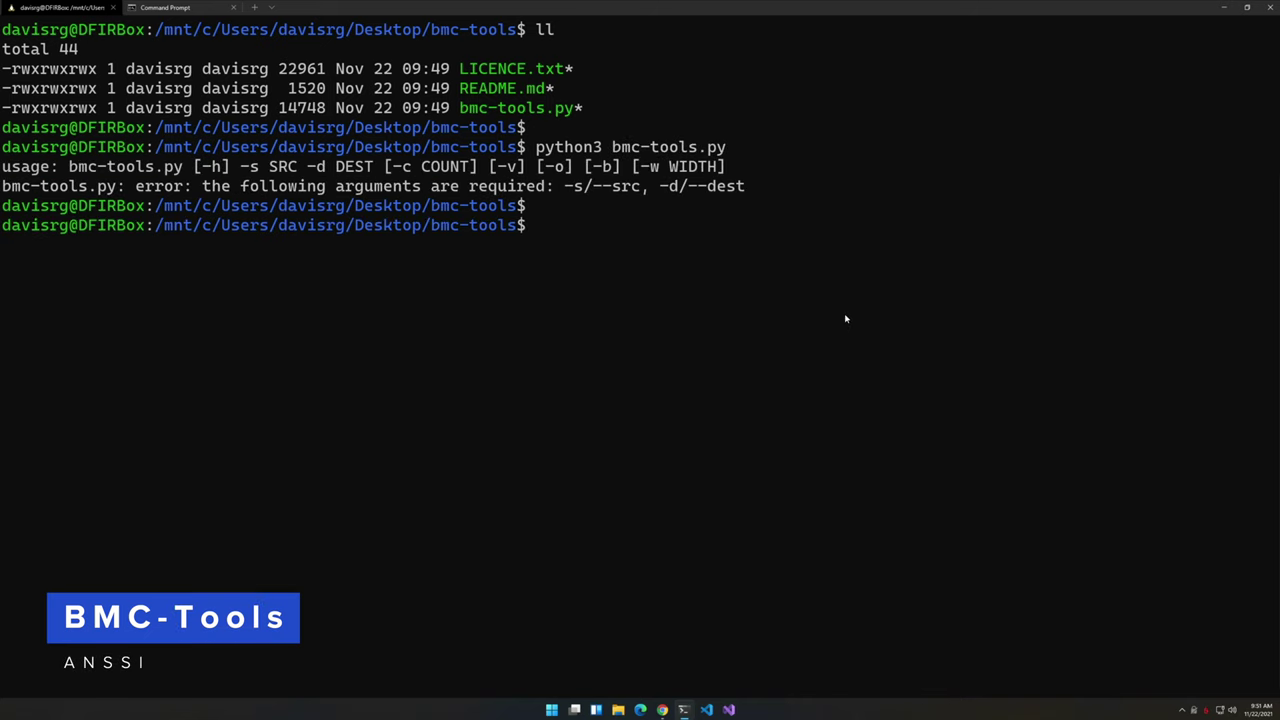
{"action": "triple_click", "coordinate": [784, 194]}
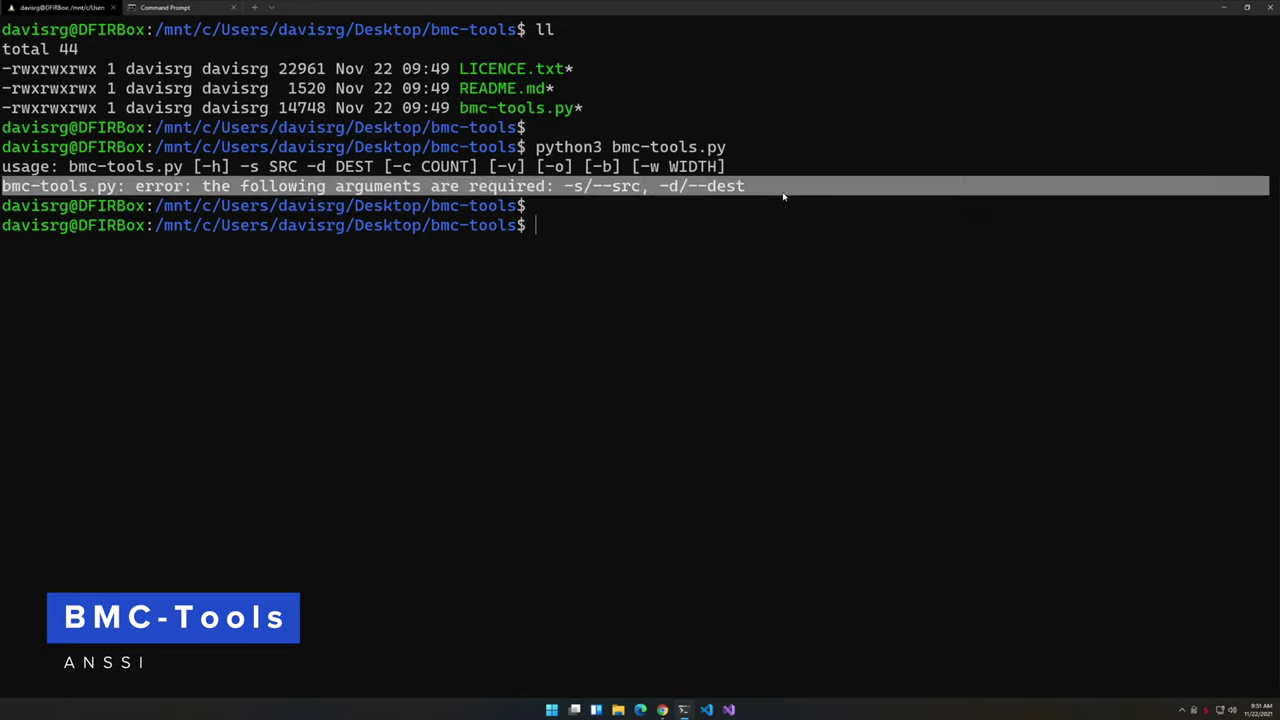
{"action": "left_click", "coordinate": [802, 315]}
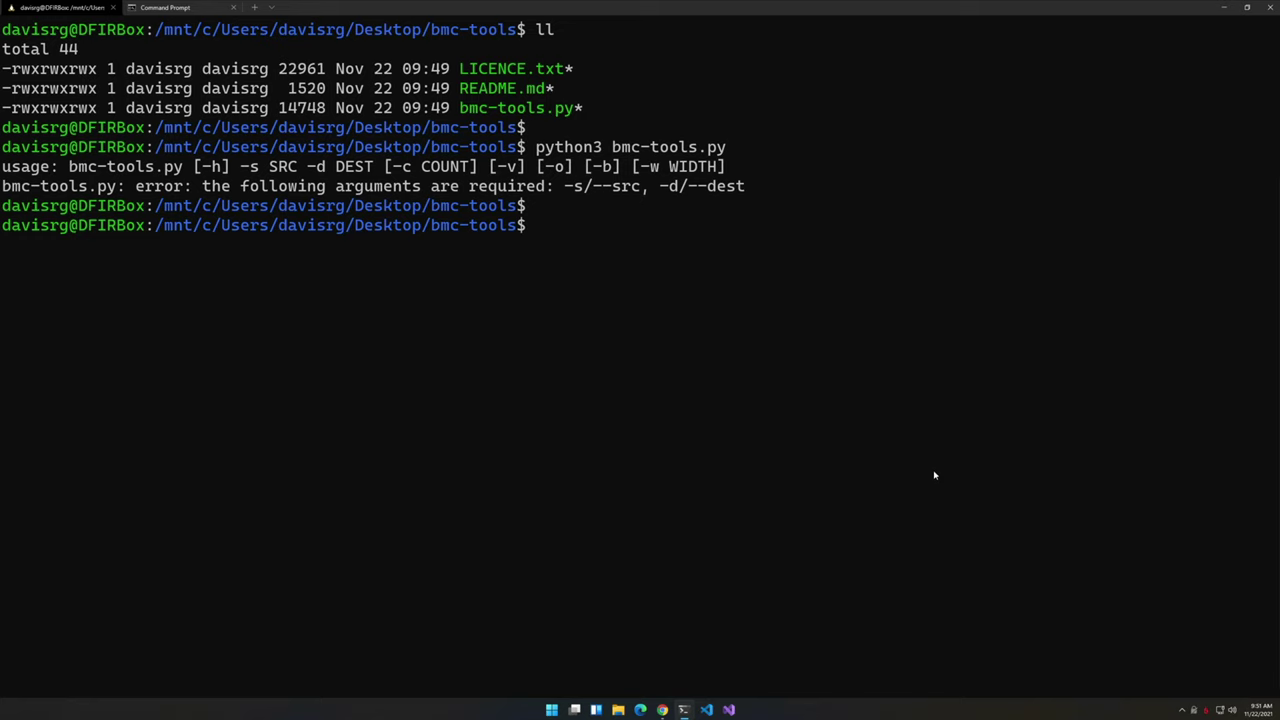
Write the bmc-tools.py command with -s pointing to Cache0000.bin in the user profile's AppData/Local/Microsoft/Terminal Server Client/Cache under /mnt/c/Users
{"action": "key", "text": "Up"}
{"action": "type", "text": "-"}
{"action": "type", "text": "s.py -s"}
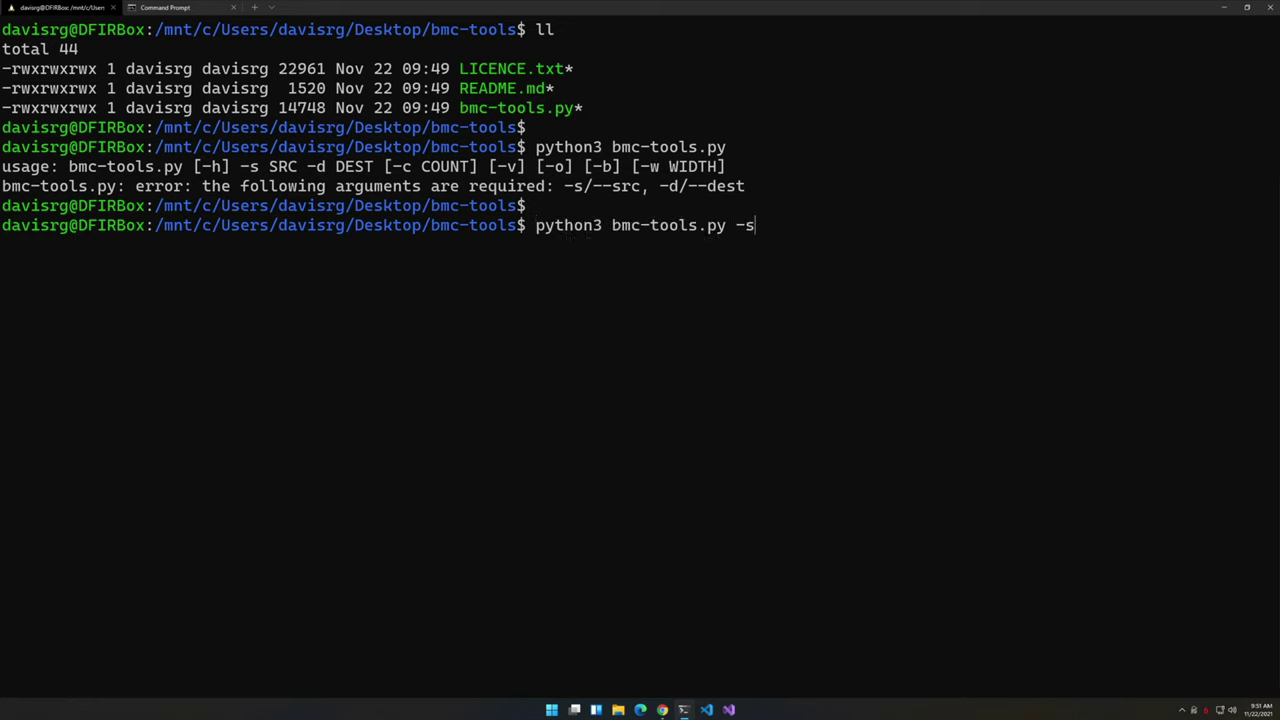
{"action": "type", "text": " /mnt/c/Us"}
{"action": "key", "text": "Tab"}
{"action": "type", "text": "da"}
{"action": "key", "text": "Tab"}
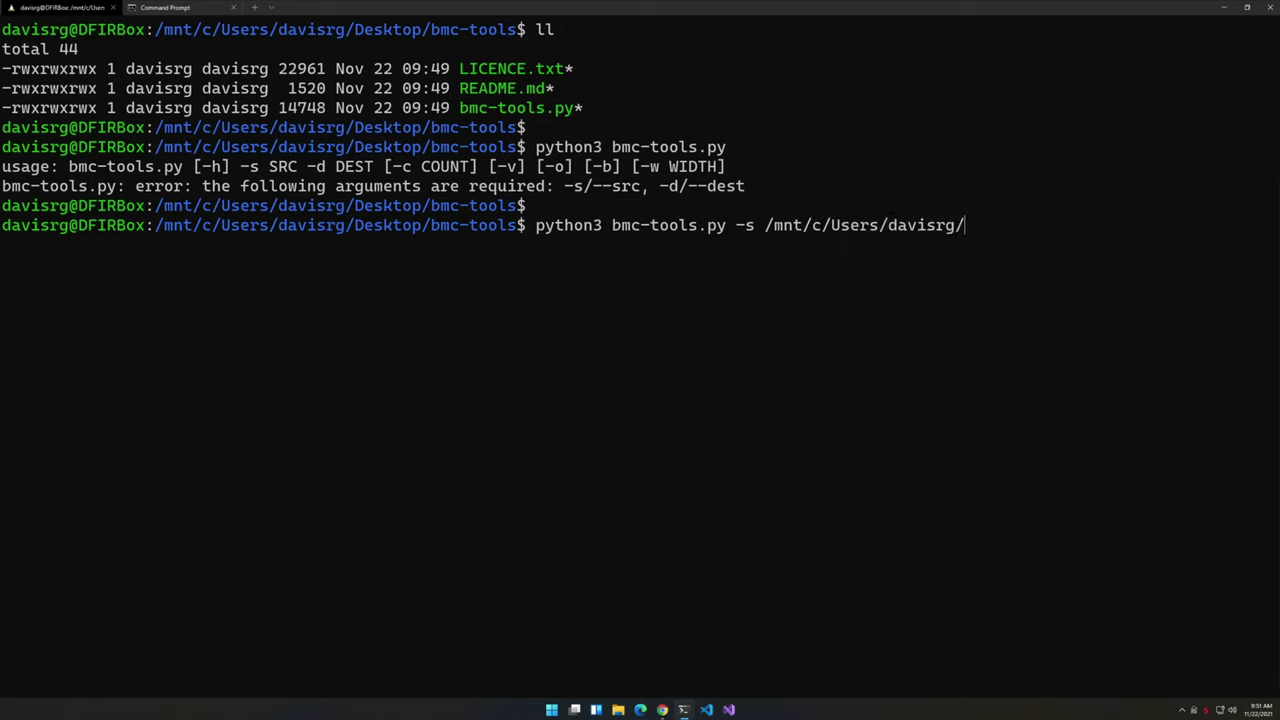
{"action": "type", "text": "AppData/Lo"}
{"action": "key", "text": "Tab"}
{"action": "type", "text": "/Mi"}
{"action": "key", "text": "Tab"}
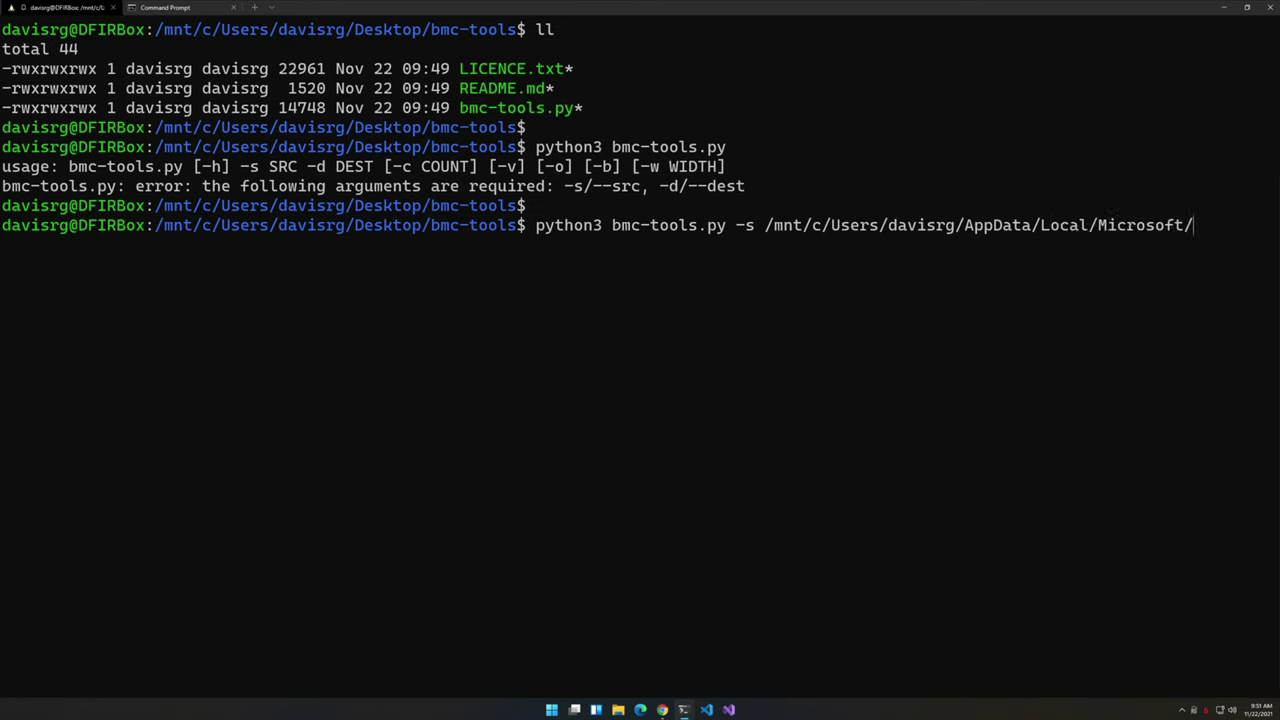
{"action": "type", "text": "Ter"}
{"action": "key", "text": "Tab"}
{"action": "type", "text": "Cache"}
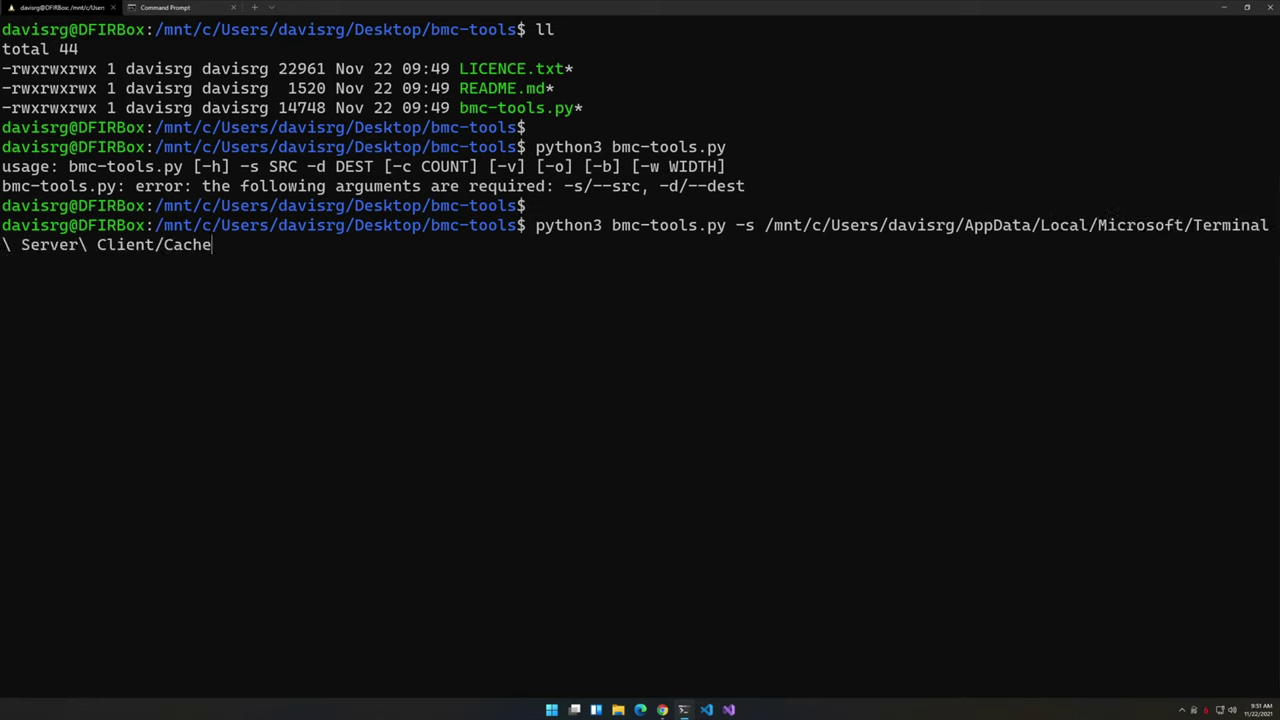
{"action": "type", "text": "/Cache0000.bin"}
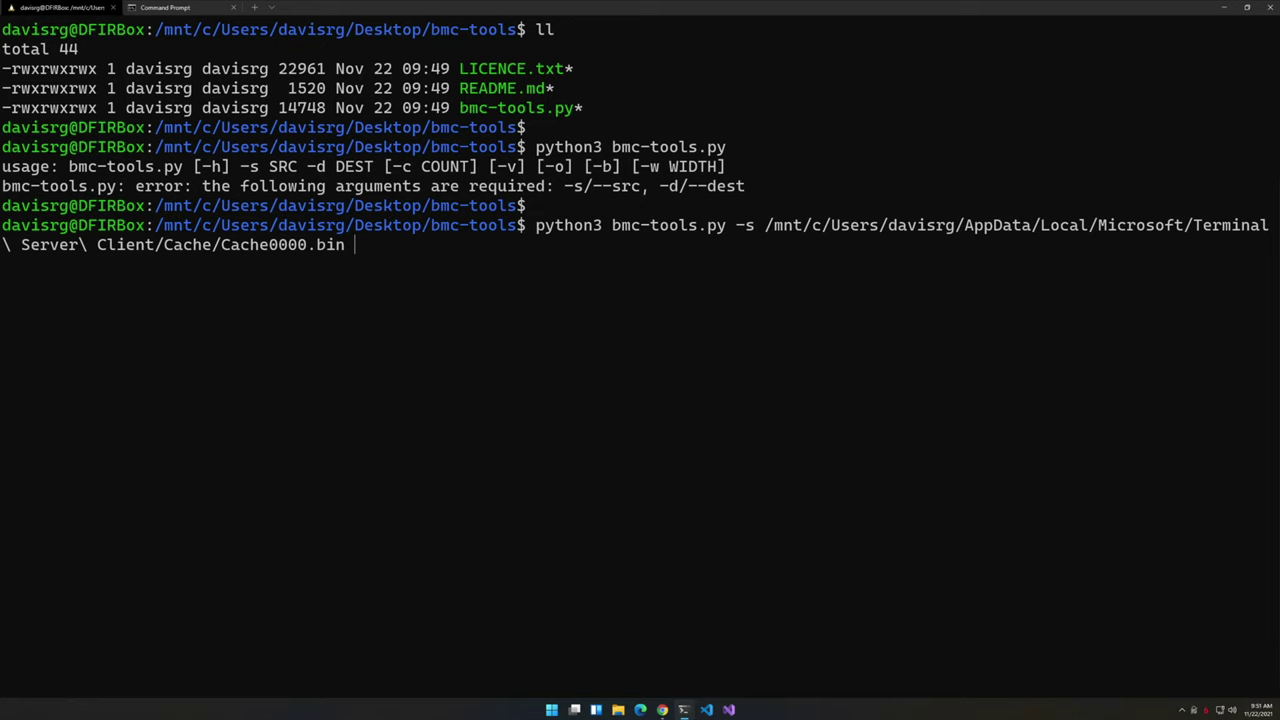
Extend the bmc-tools.py command with the -d option and the path to the user's Desktop under /mnt/c/Users
{"action": "type", "text": " -d /mnt/c/Users/"}
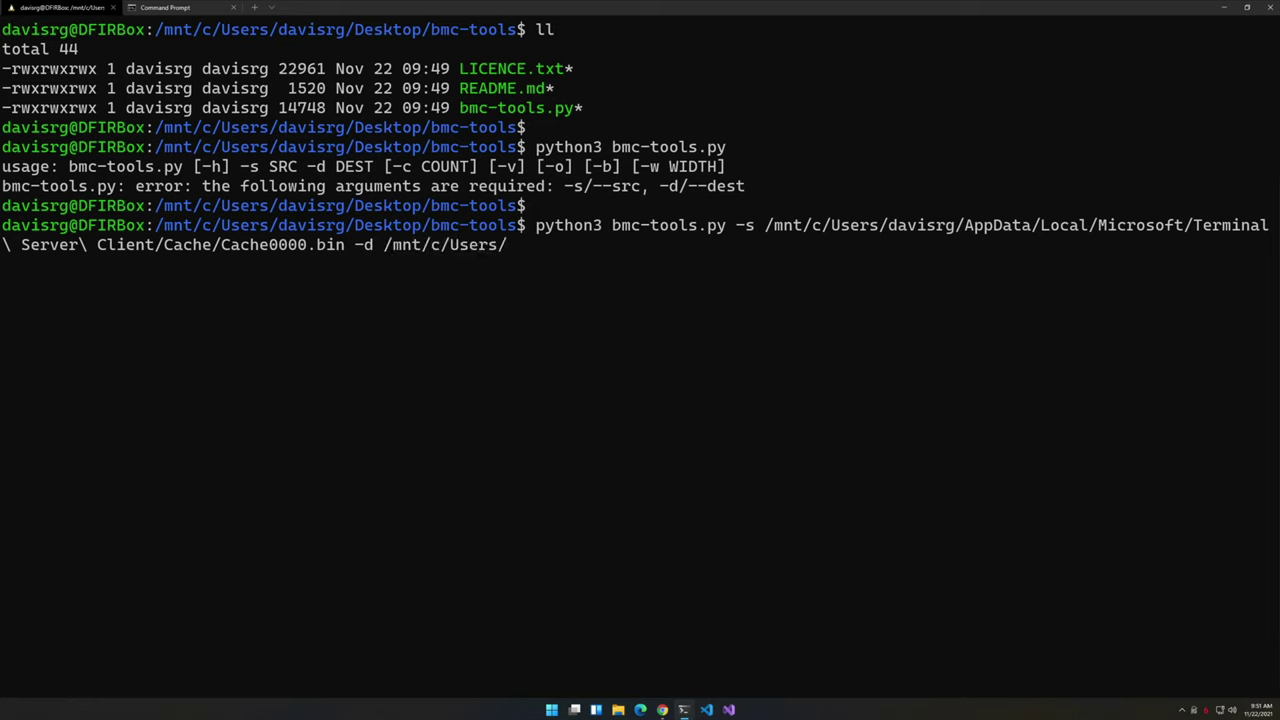
{"action": "type", "text": "davisrg/Des"}
{"action": "key", "text": "Tab"}
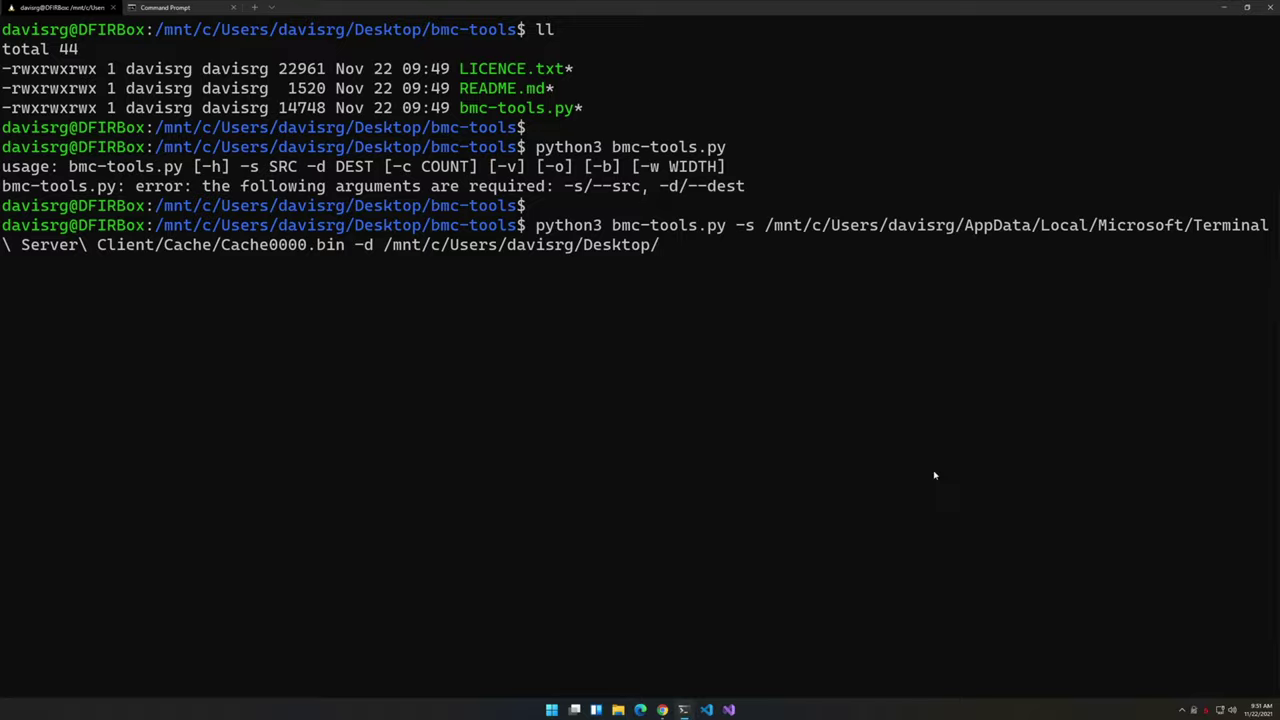
Create a folder named rdpcache on the desktop and place it below the existing column of icons
{"action": "key", "text": "super+d"}
{"action": "right_click", "coordinate": [296, 410]}
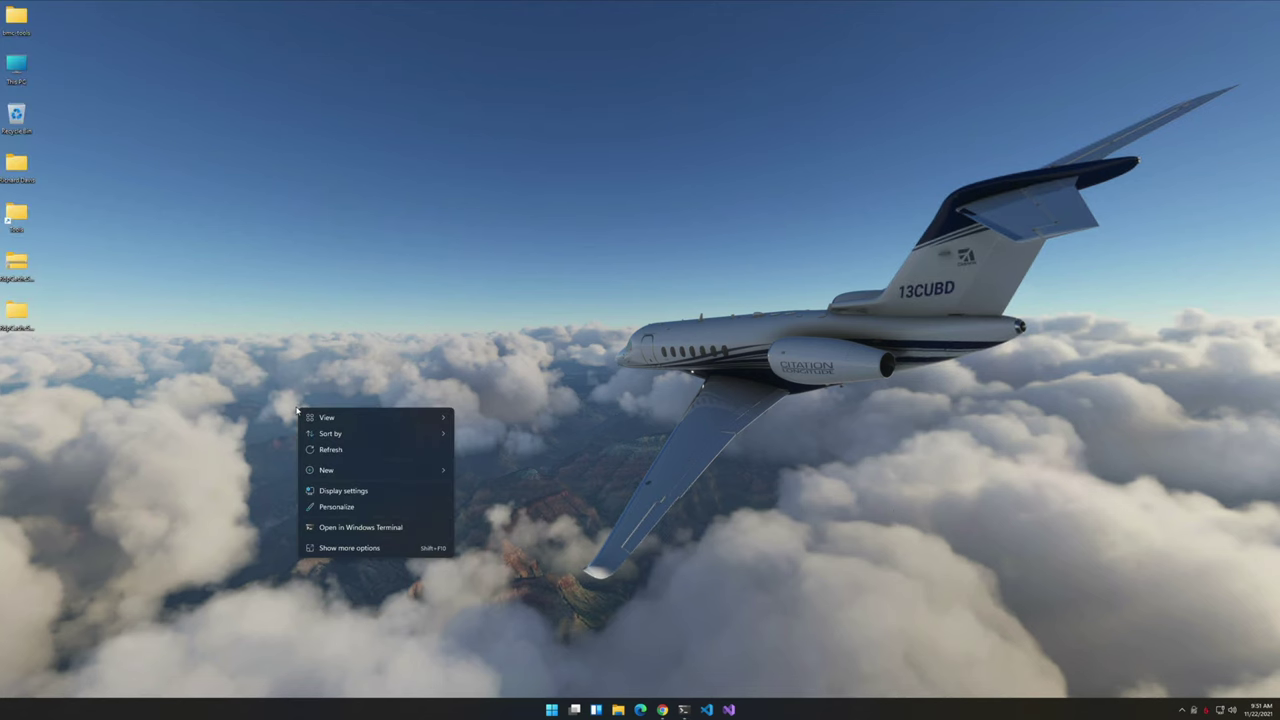
{"action": "mouse_move", "coordinate": [380, 471]}
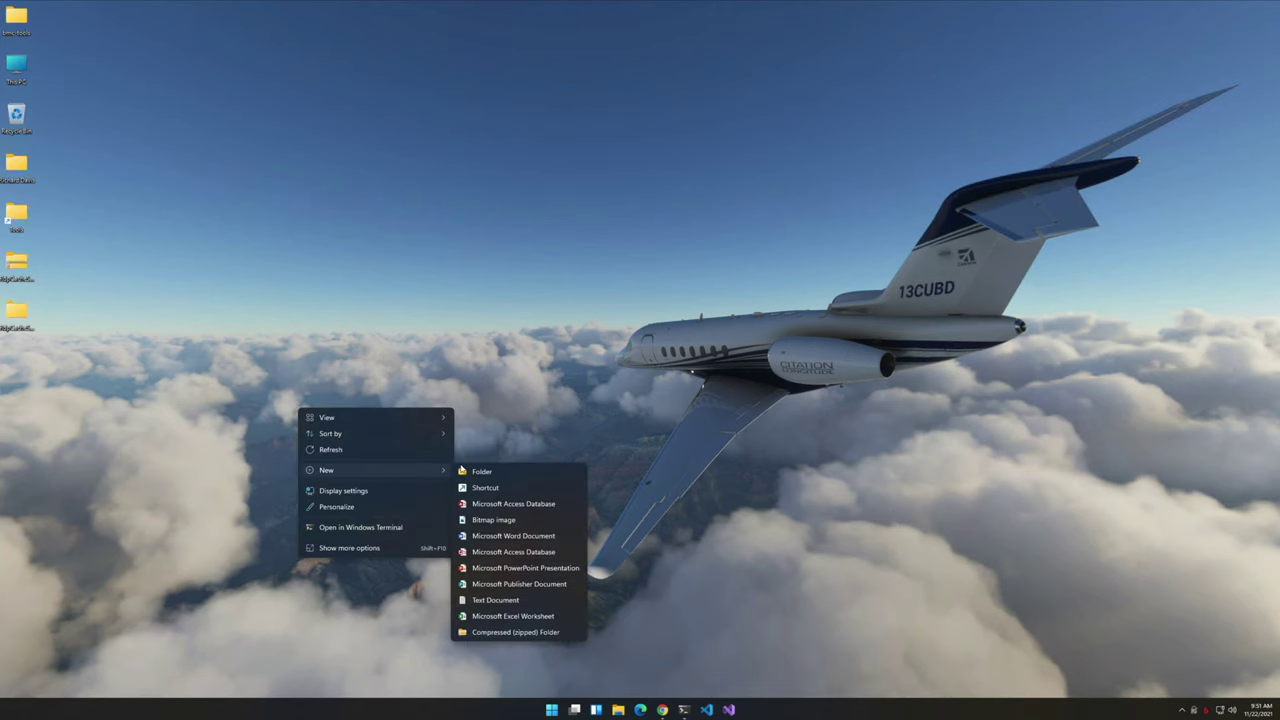
{"action": "left_click", "coordinate": [498, 472]}
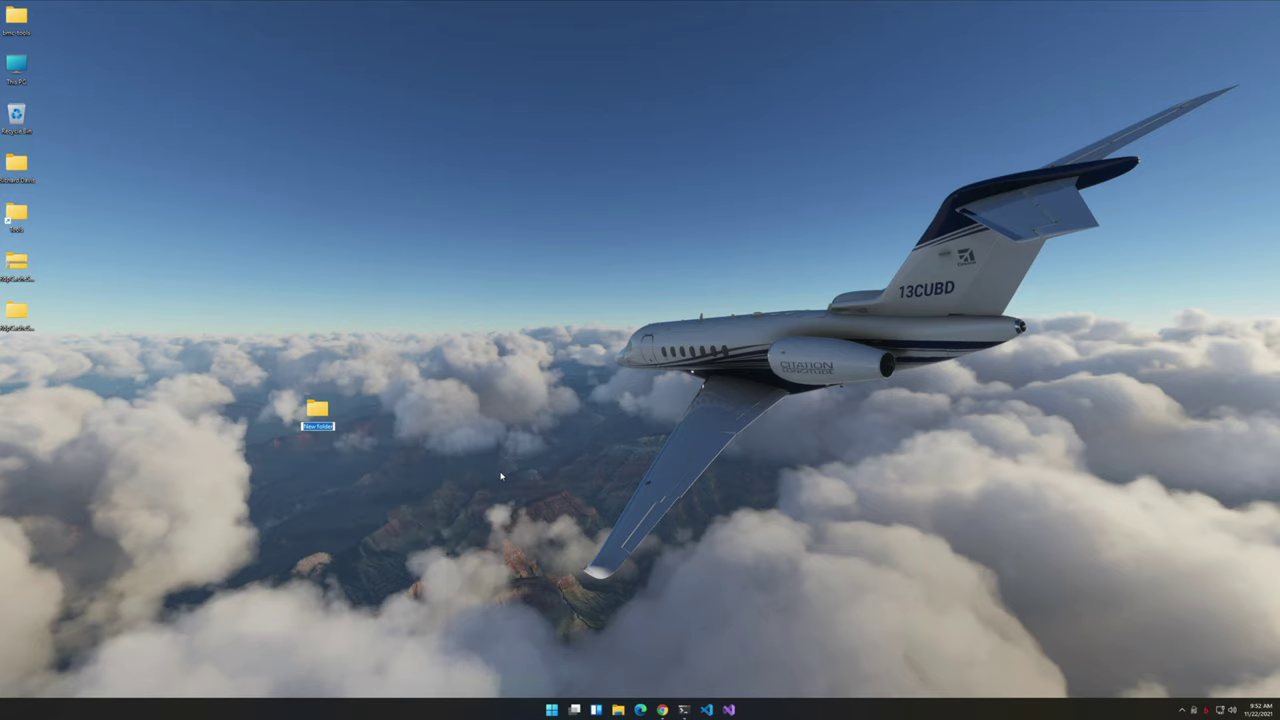
{"action": "type", "text": "zipcache"}
{"action": "key", "text": "Return"}
{"action": "left_click_drag", "start_coordinate": [318, 412], "coordinate": [16, 353]}
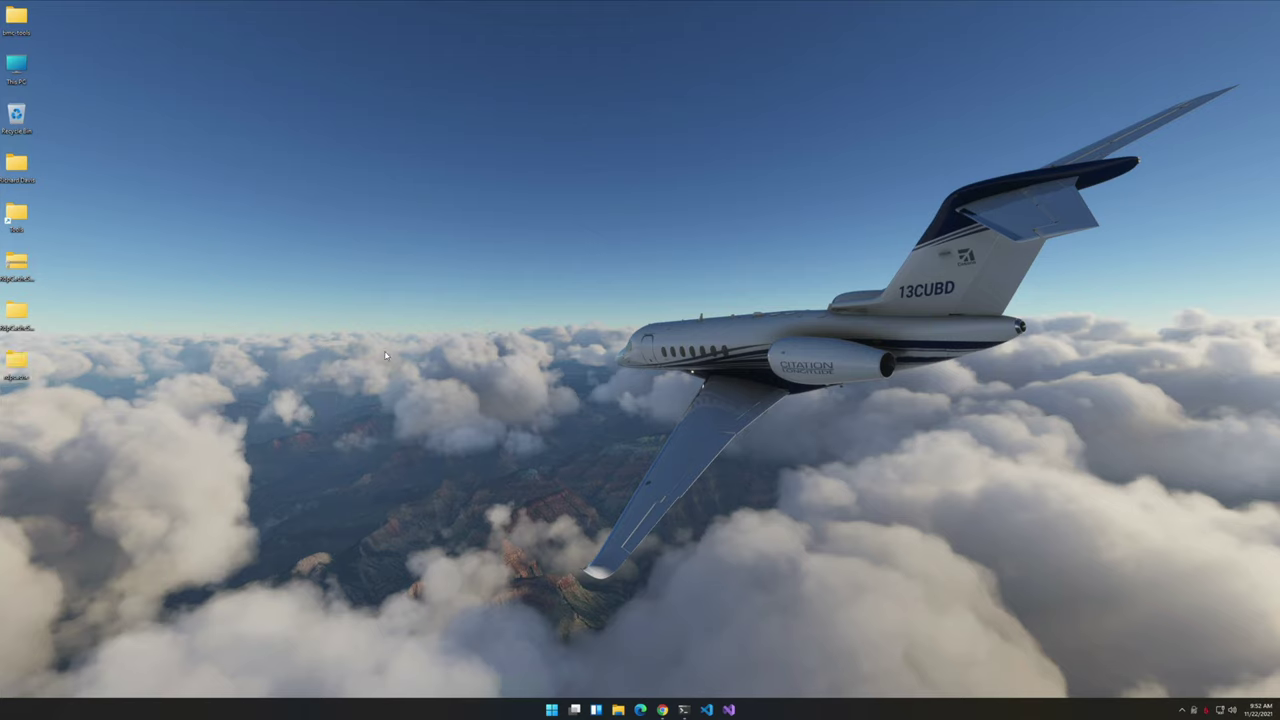
Return to the terminal, complete the destination path with rdpcache/, run the tile extraction, and check the export result line
{"action": "key", "text": "alt+Tab"}
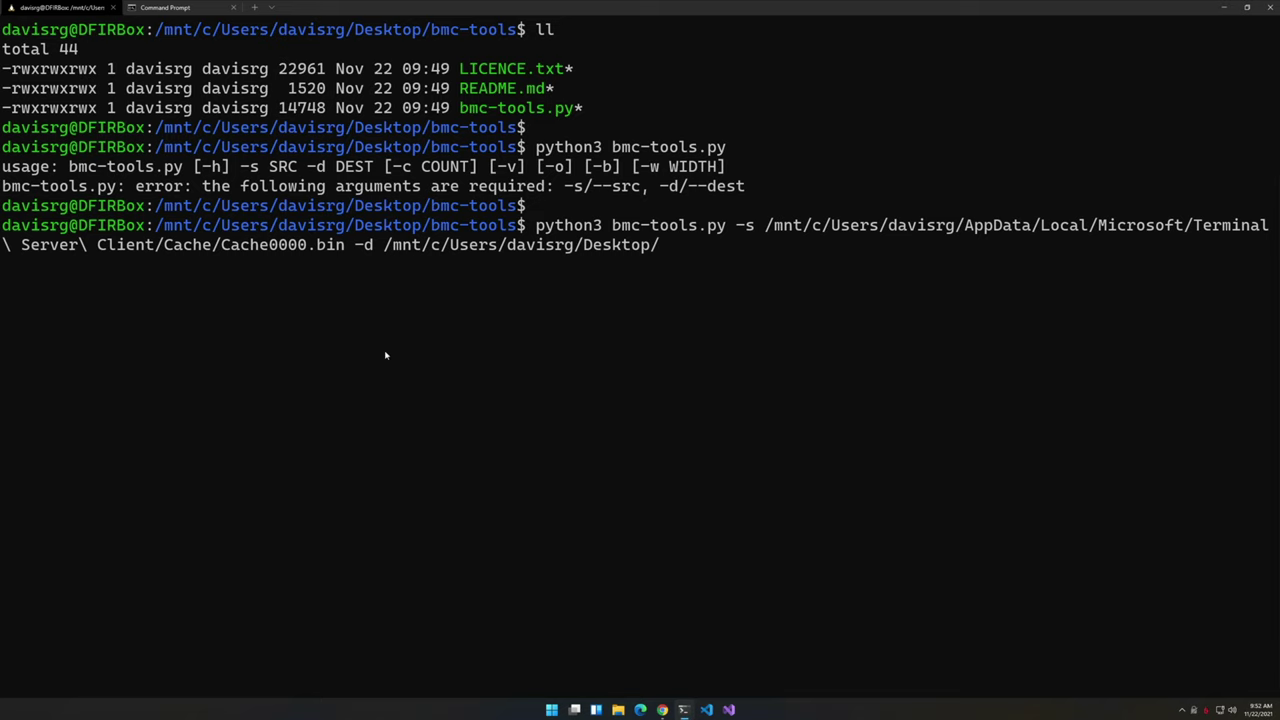
{"action": "type", "text": "r"}
{"action": "key", "text": "Tab"}
{"action": "key", "text": "Return"}
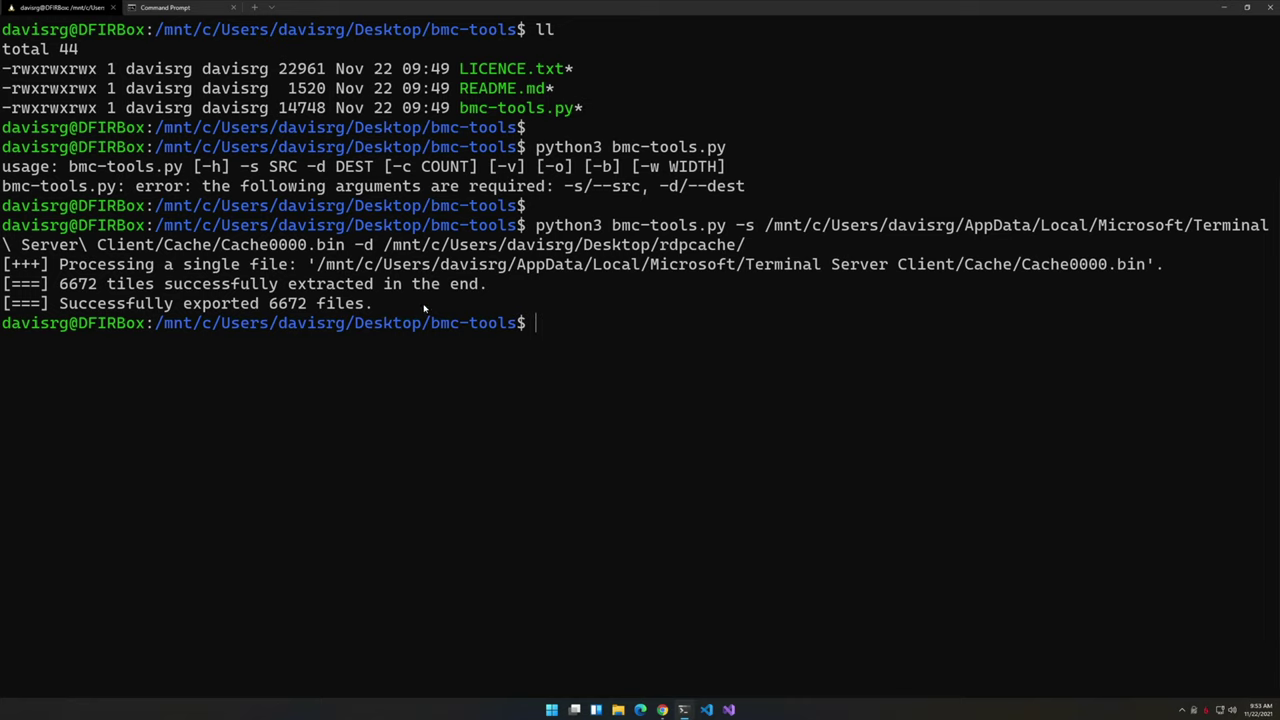
{"action": "triple_click", "coordinate": [500, 304]}
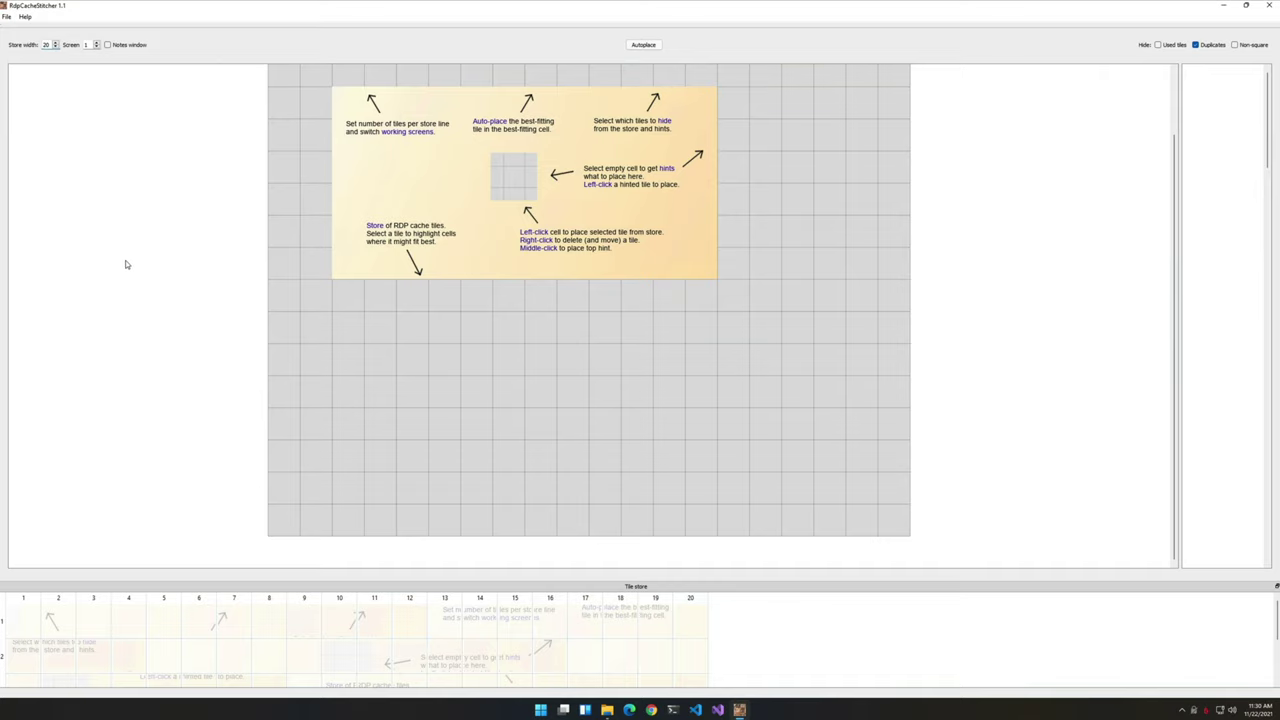
Create a new case in RdpCacheStitcher from the rdpcache folder on the Desktop and dismiss the load summary
{"action": "left_click", "coordinate": [8, 17]}
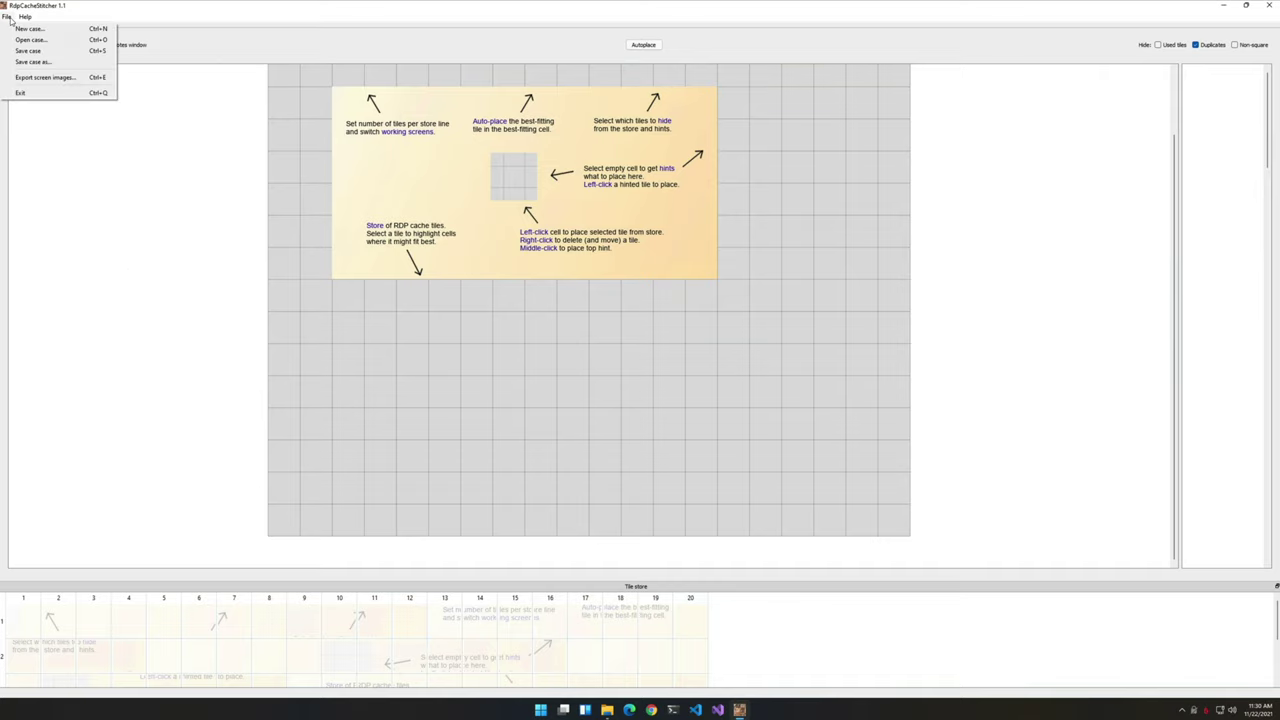
{"action": "left_click", "coordinate": [12, 31]}
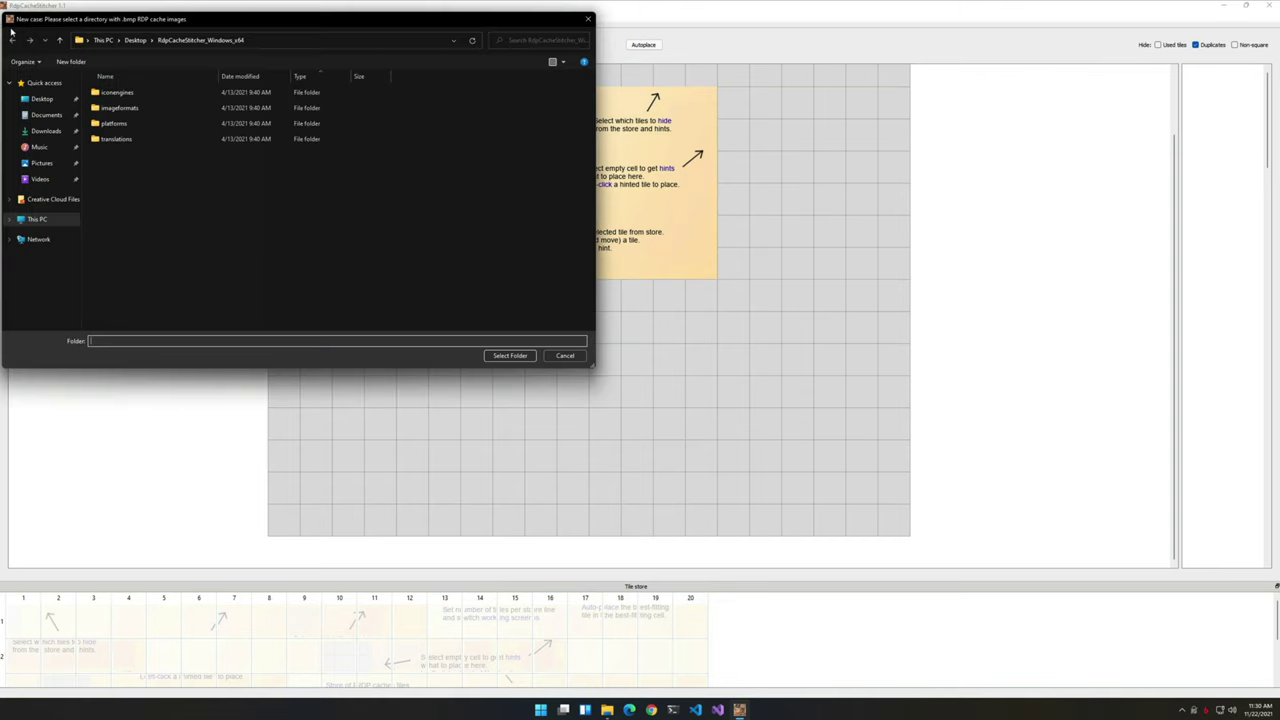
{"action": "left_click", "coordinate": [48, 101]}
{"action": "double_click", "coordinate": [114, 93]}
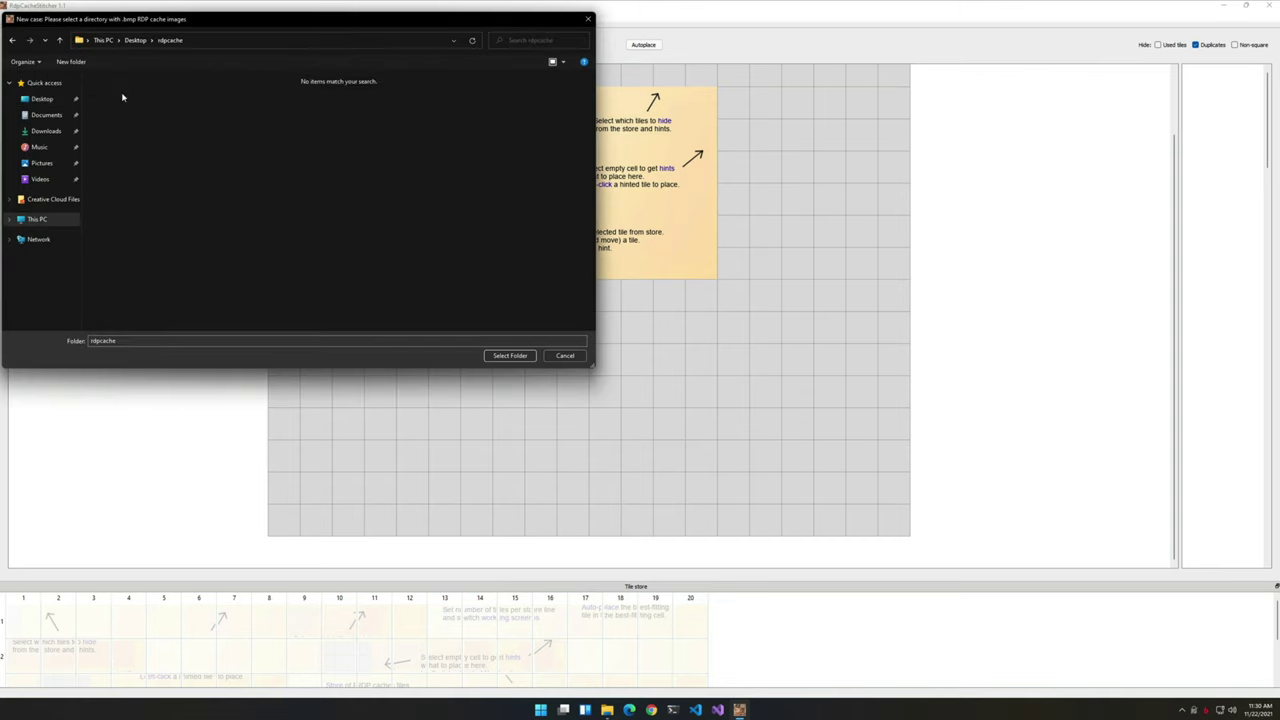
{"action": "left_click", "coordinate": [510, 357]}
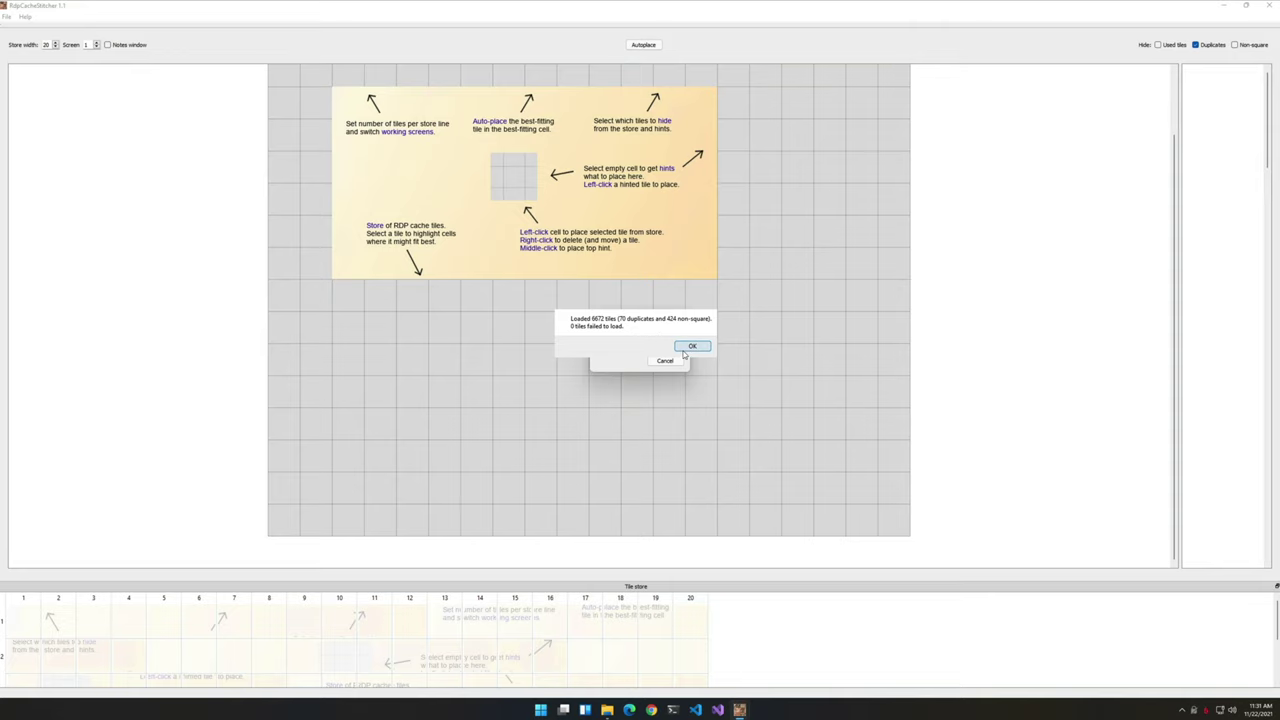
{"action": "left_click", "coordinate": [686, 348]}
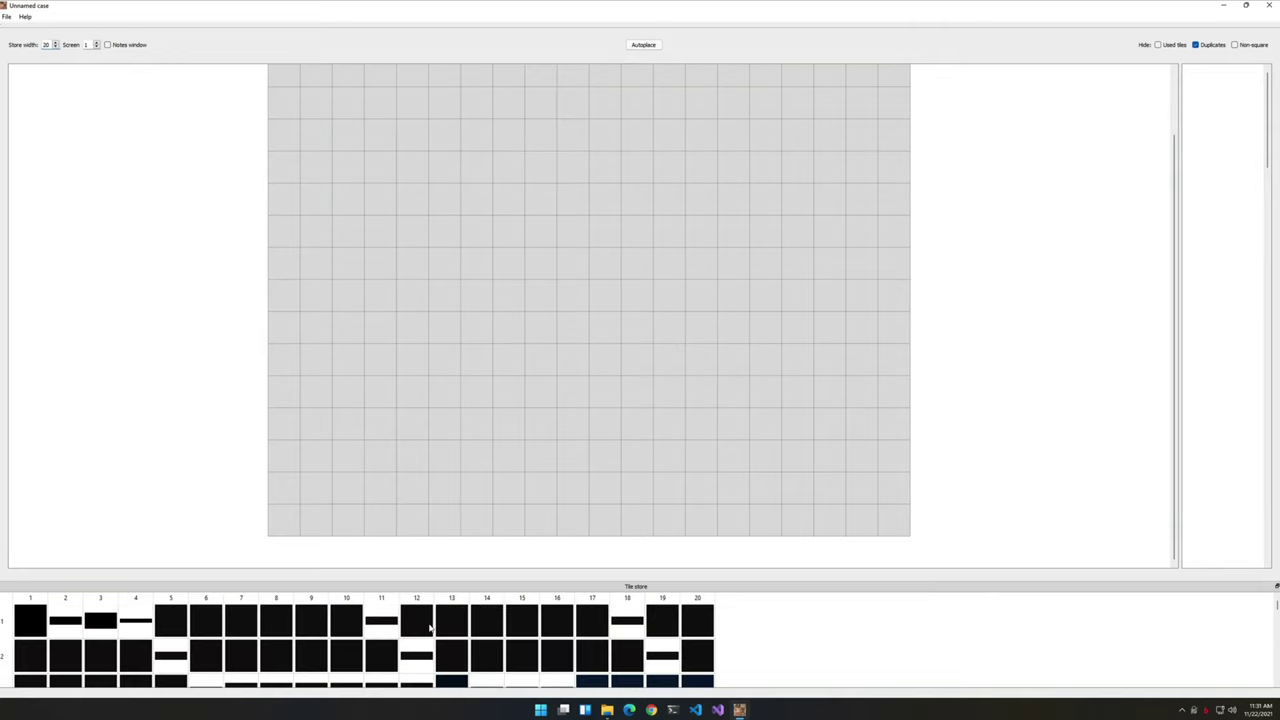
Browse the tile store down to rows 43 and 44 and examine the tiles for recognisable desktop and taskbar fragments
{"action": "scroll", "coordinate": [430, 627], "scroll_direction": "down", "scroll_amount": 3}
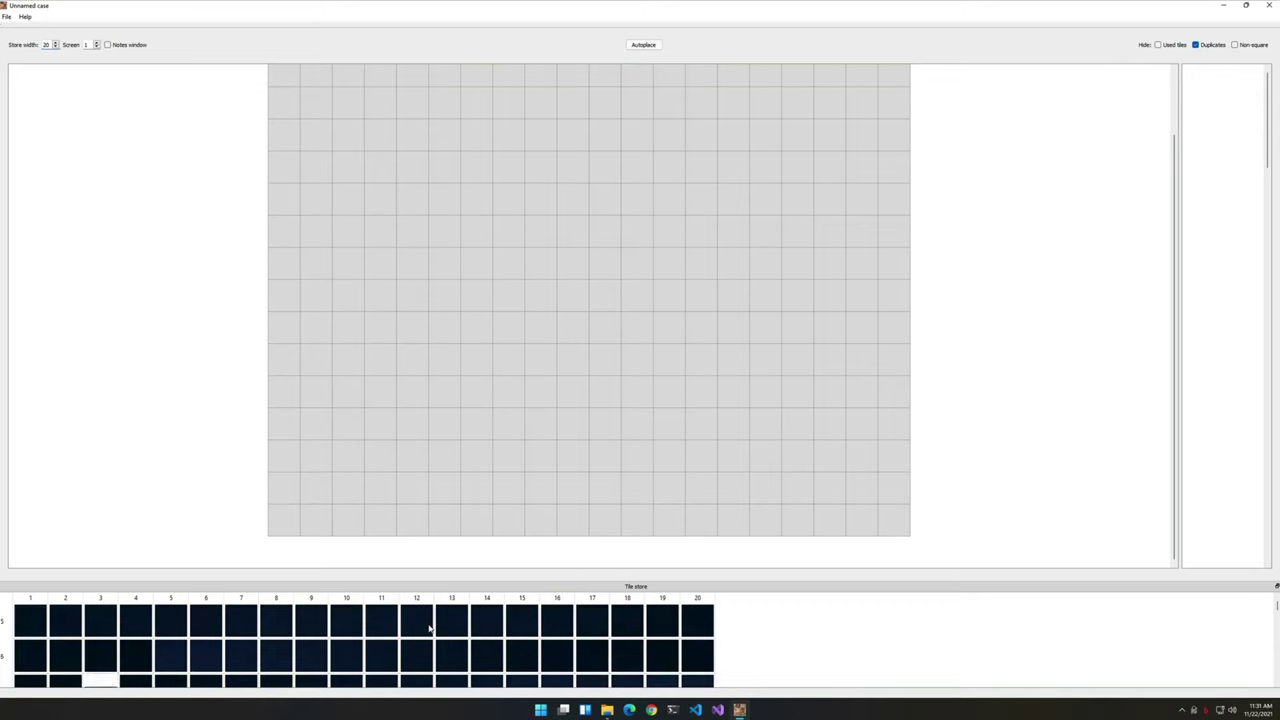
{"action": "scroll", "coordinate": [430, 627], "scroll_direction": "down", "scroll_amount": 1}
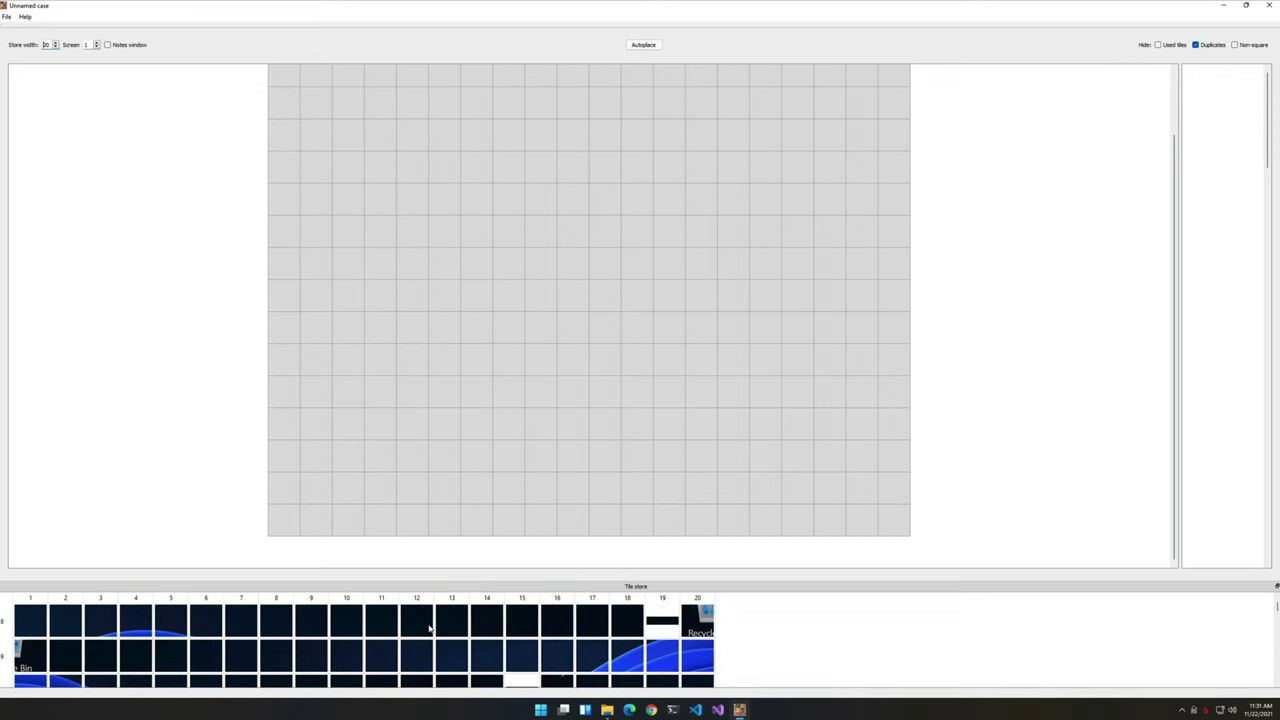
{"action": "scroll", "coordinate": [430, 627], "scroll_direction": "down", "scroll_amount": 2}
{"action": "scroll", "coordinate": [430, 627], "scroll_direction": "down", "scroll_amount": 3}
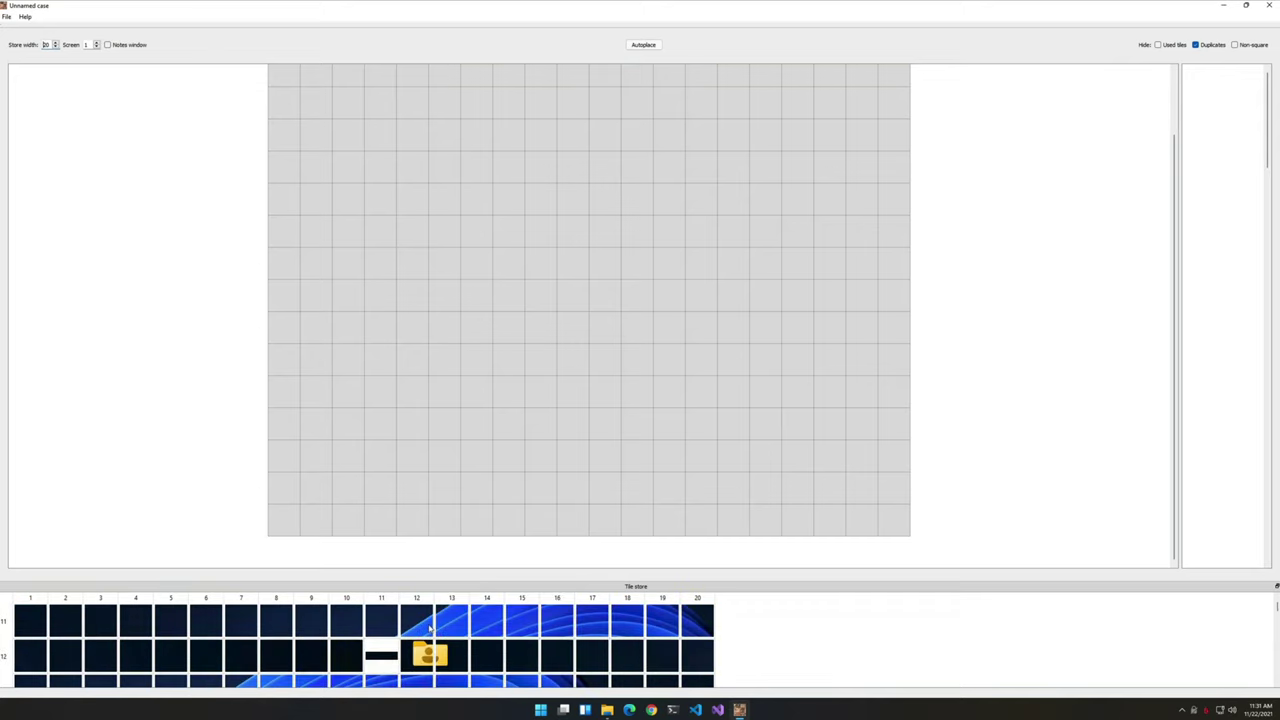
{"action": "scroll", "coordinate": [430, 627], "scroll_direction": "down", "scroll_amount": 6}
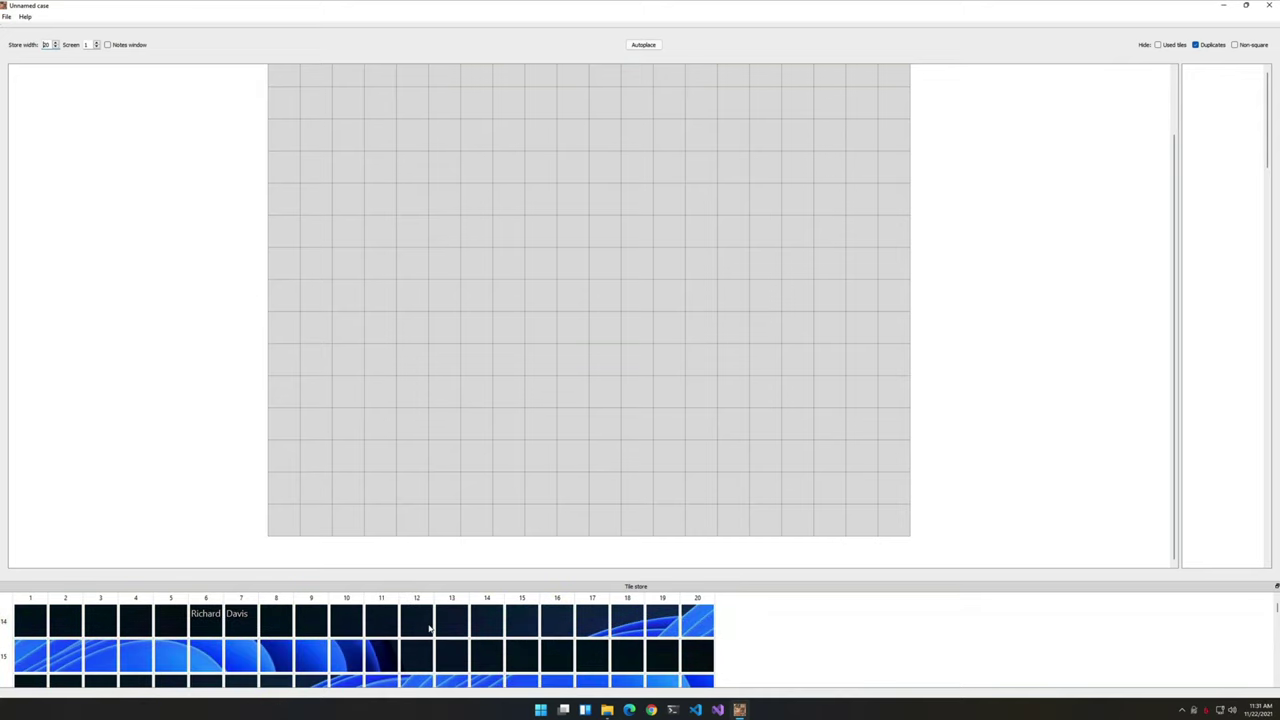
{"action": "scroll", "coordinate": [430, 627], "scroll_direction": "down", "scroll_amount": 13}
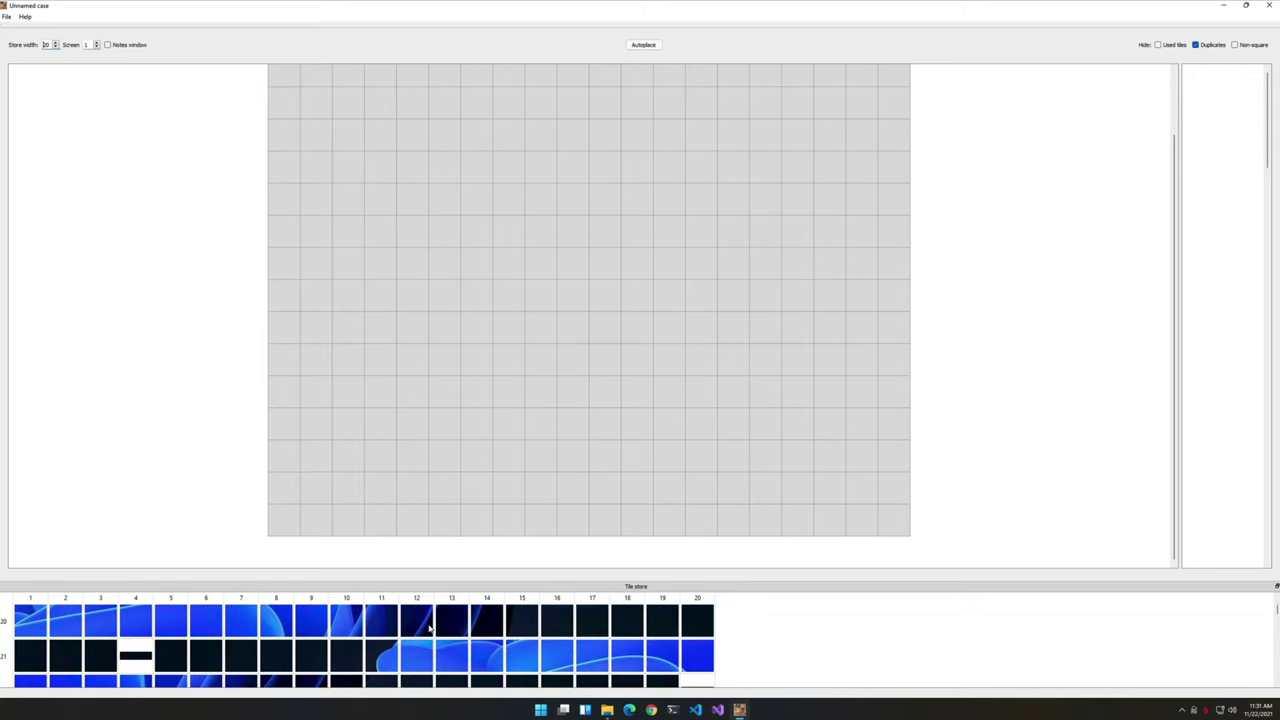
{"action": "scroll", "coordinate": [430, 627], "scroll_direction": "down", "scroll_amount": 10}
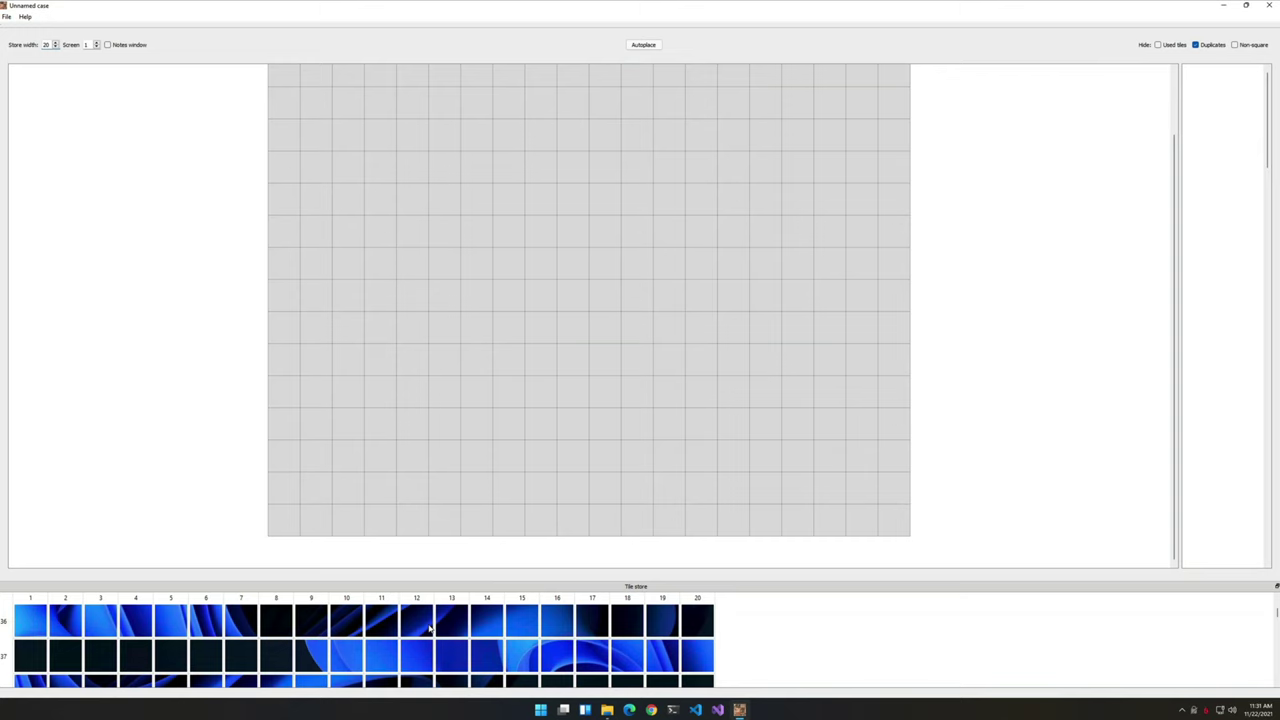
{"action": "scroll", "coordinate": [430, 627], "scroll_direction": "down", "scroll_amount": 1}
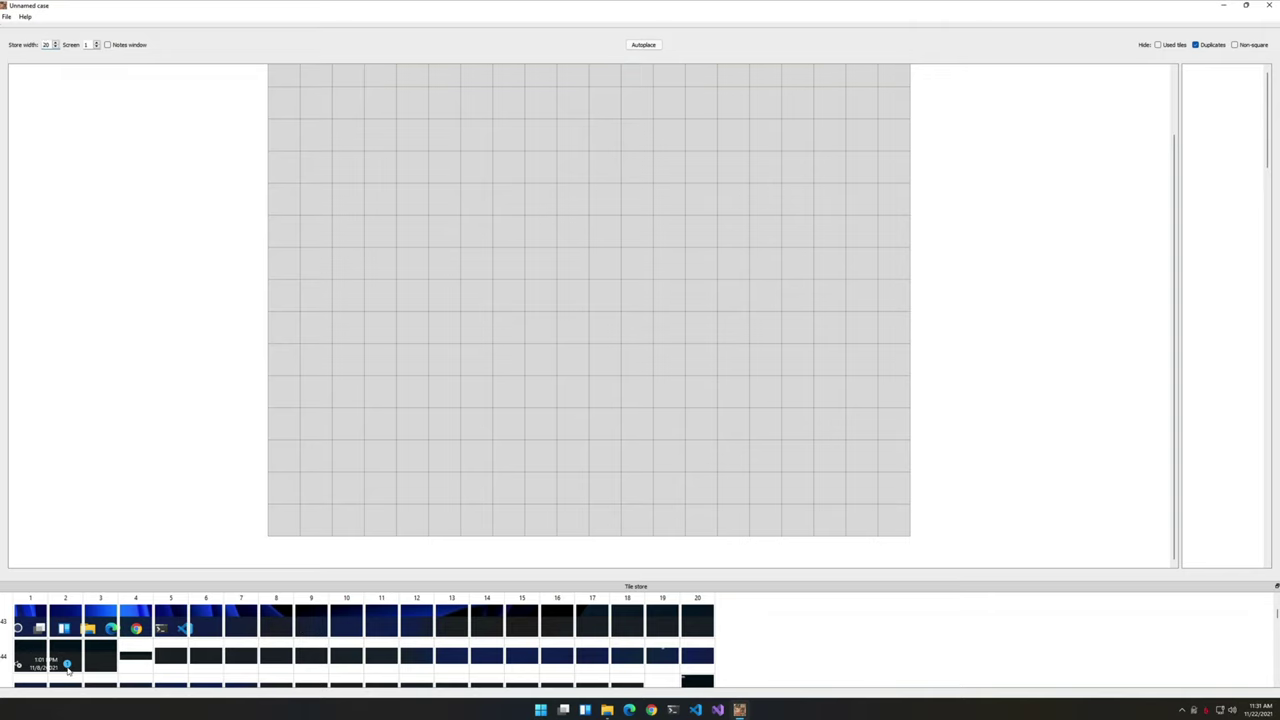
Place the taskbar notification-badge tile and the adjoining clock tile from store row 44 side by side in the lower-right area of the grid
{"action": "left_click_drag", "start_coordinate": [67, 665], "coordinate": [885, 362]}
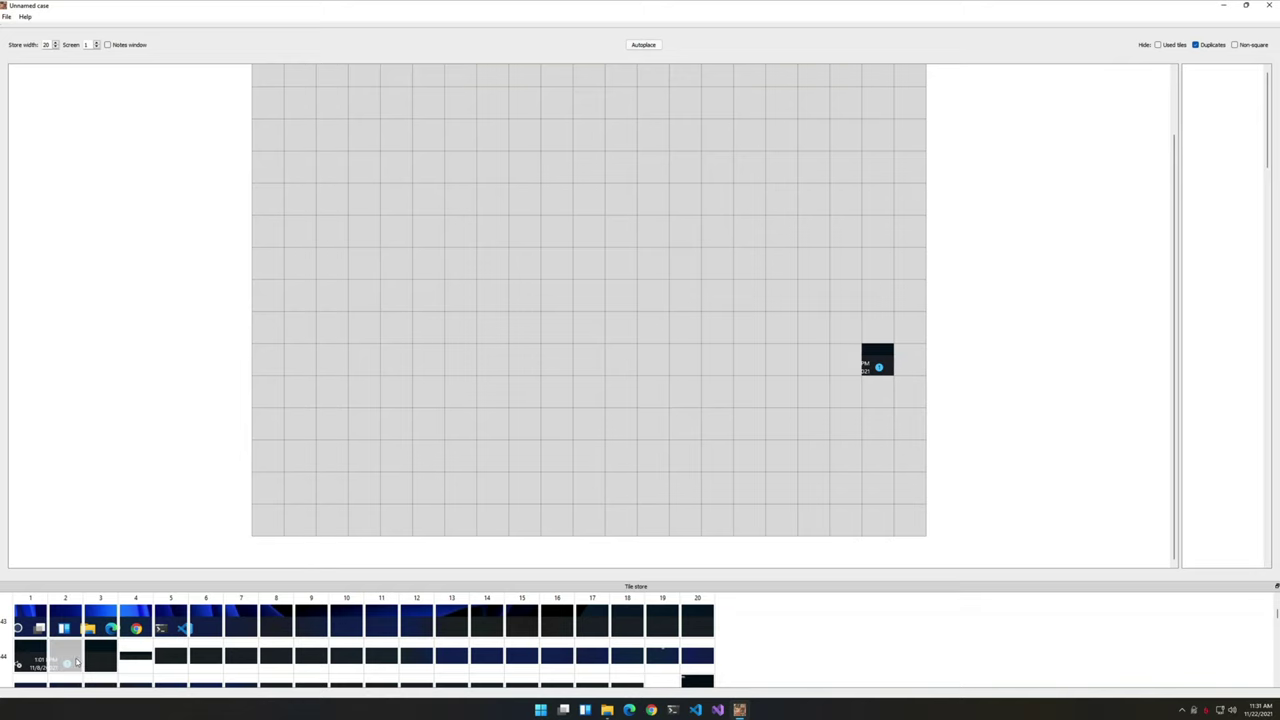
{"action": "left_click_drag", "start_coordinate": [30, 658], "coordinate": [832, 365]}
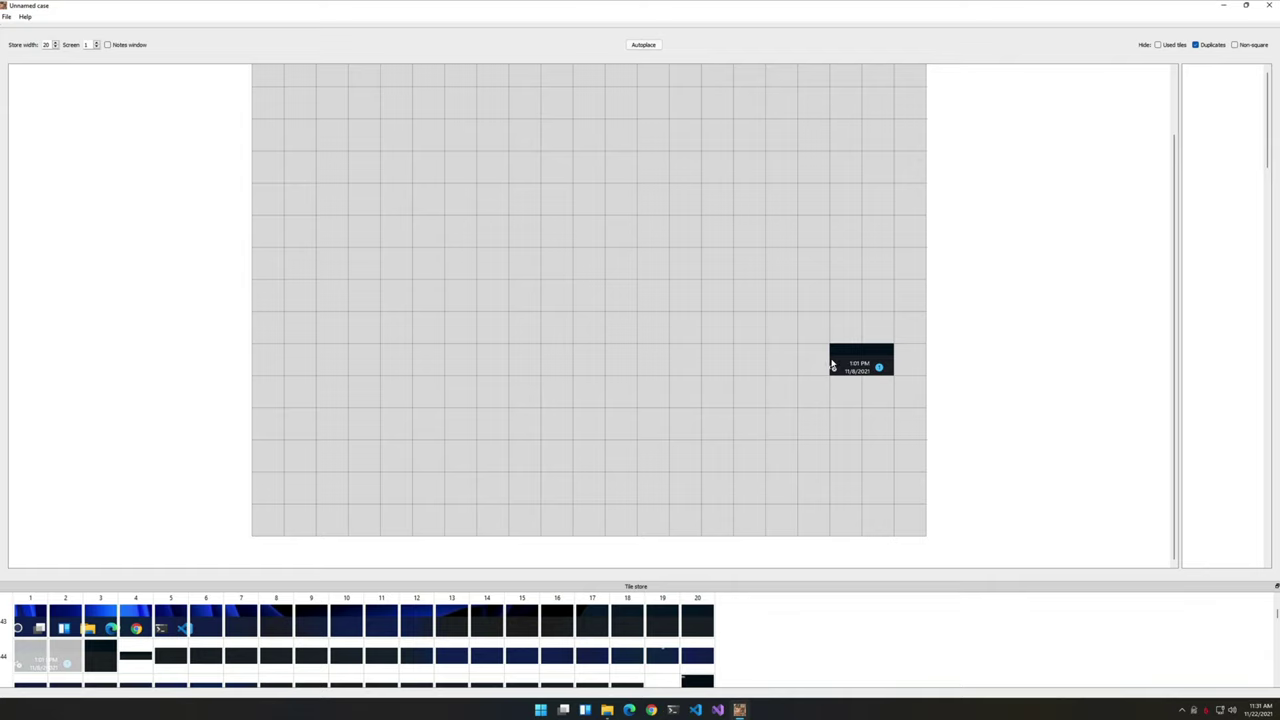
{"action": "left_click", "coordinate": [120, 630]}
{"action": "scroll", "coordinate": [245, 637], "scroll_direction": "up", "scroll_amount": 1}
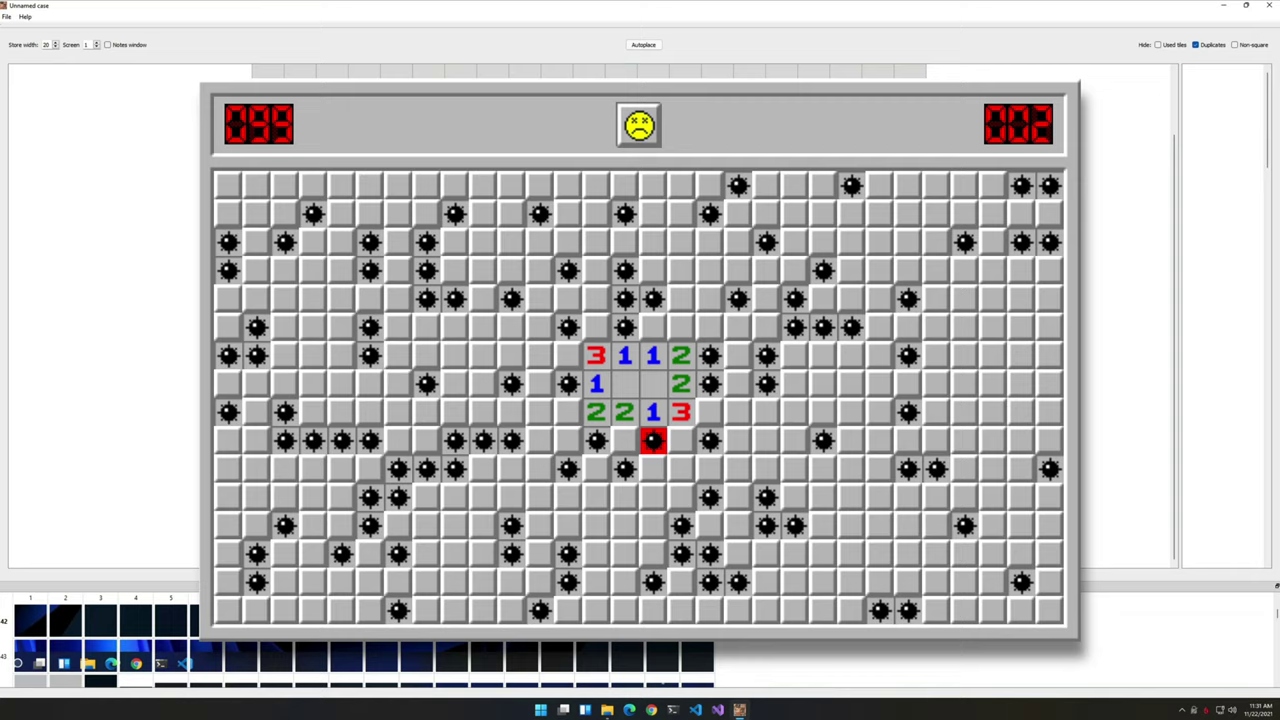
Place the Start-button tile from store row 42 and the first four taskbar tiles of row 43 side by side, level with the clock tiles
{"action": "left_click_drag", "start_coordinate": [697, 622], "coordinate": [446, 363]}
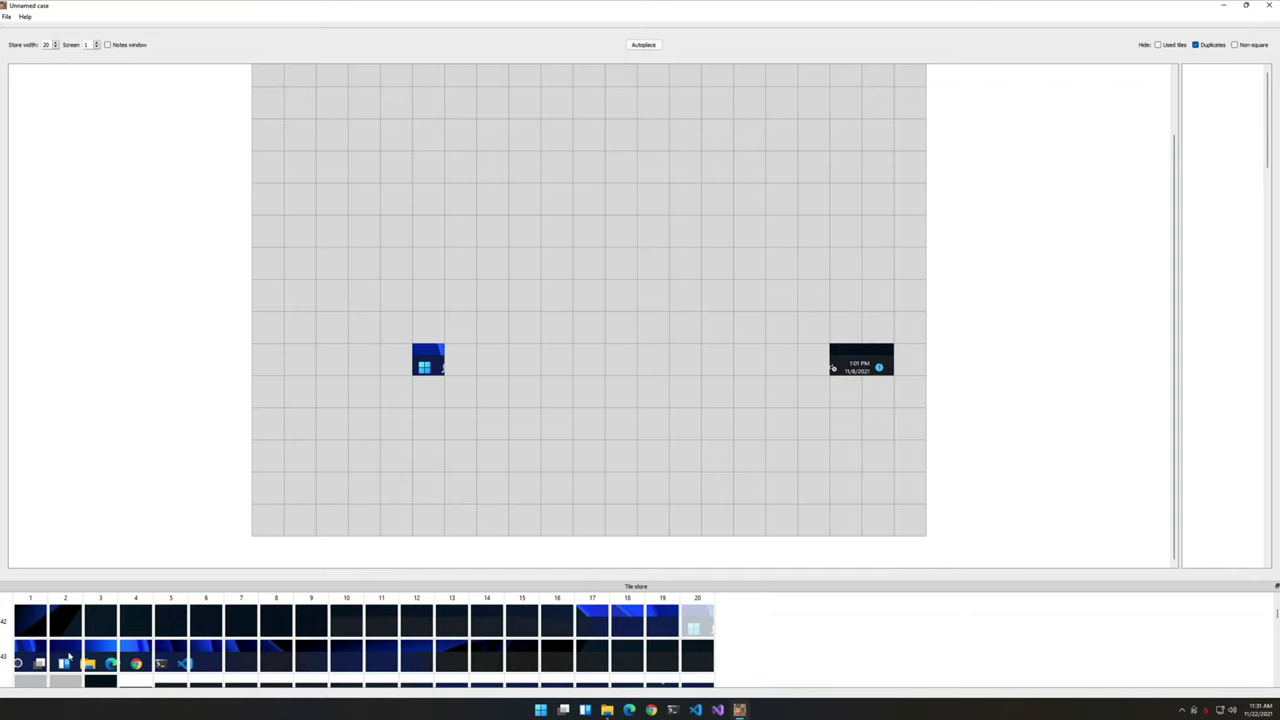
{"action": "left_click_drag", "start_coordinate": [30, 660], "coordinate": [460, 362]}
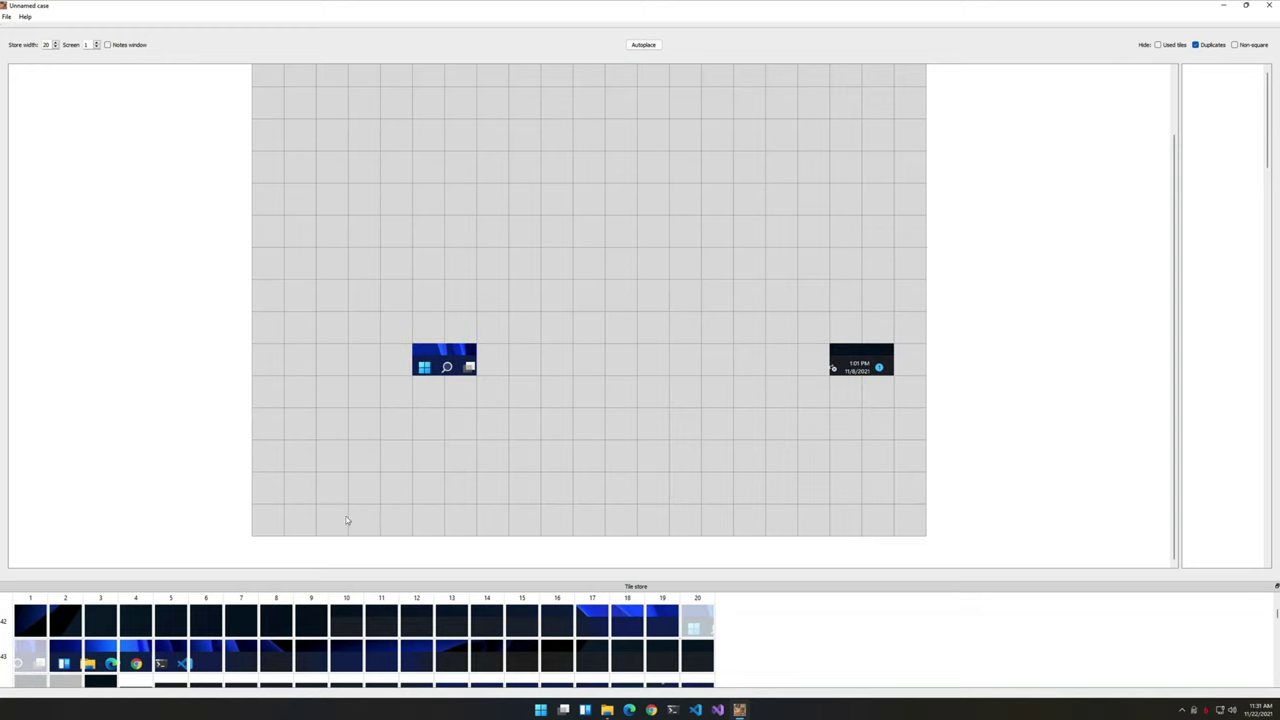
{"action": "left_click_drag", "start_coordinate": [70, 665], "coordinate": [494, 372]}
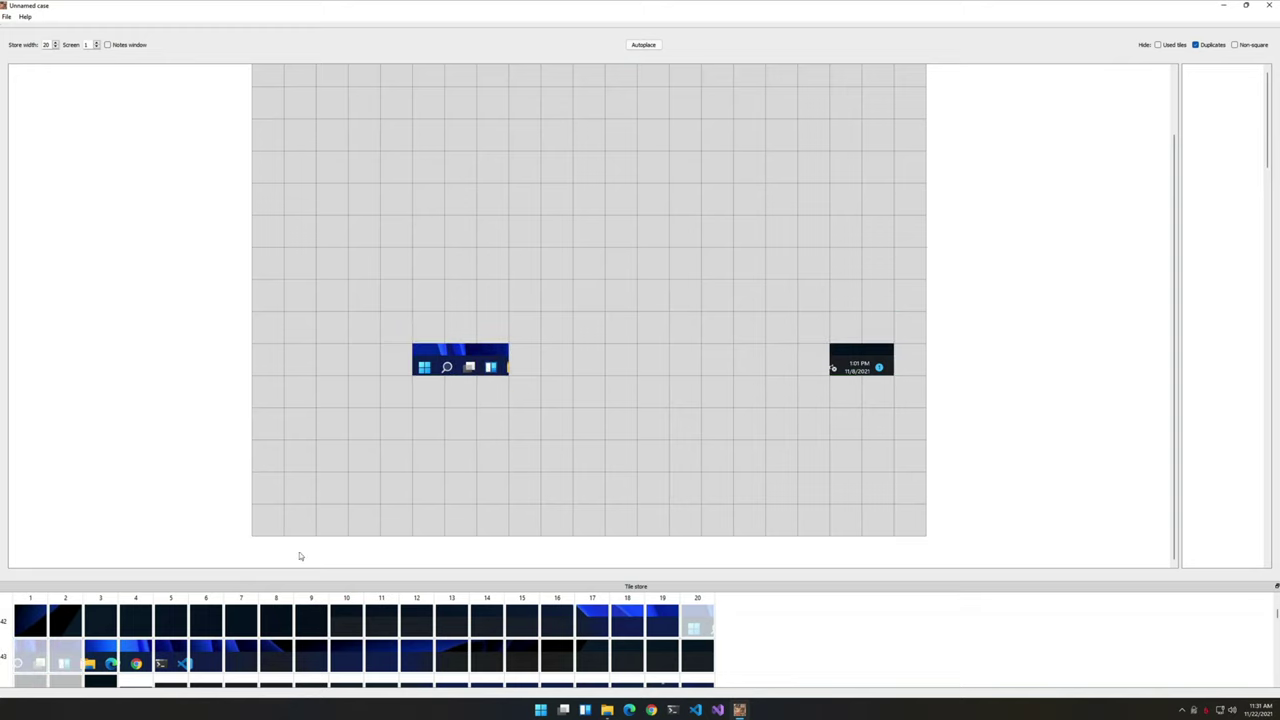
{"action": "left_click_drag", "start_coordinate": [100, 655], "coordinate": [521, 368]}
{"action": "left_click_drag", "start_coordinate": [140, 664], "coordinate": [541, 420]}
Browse further down the tile store, past rows 50 and 135 to row 166, and examine the tiles for wallpaper, text and browser fragments
{"action": "scroll", "coordinate": [403, 653], "scroll_direction": "down", "scroll_amount": 10}
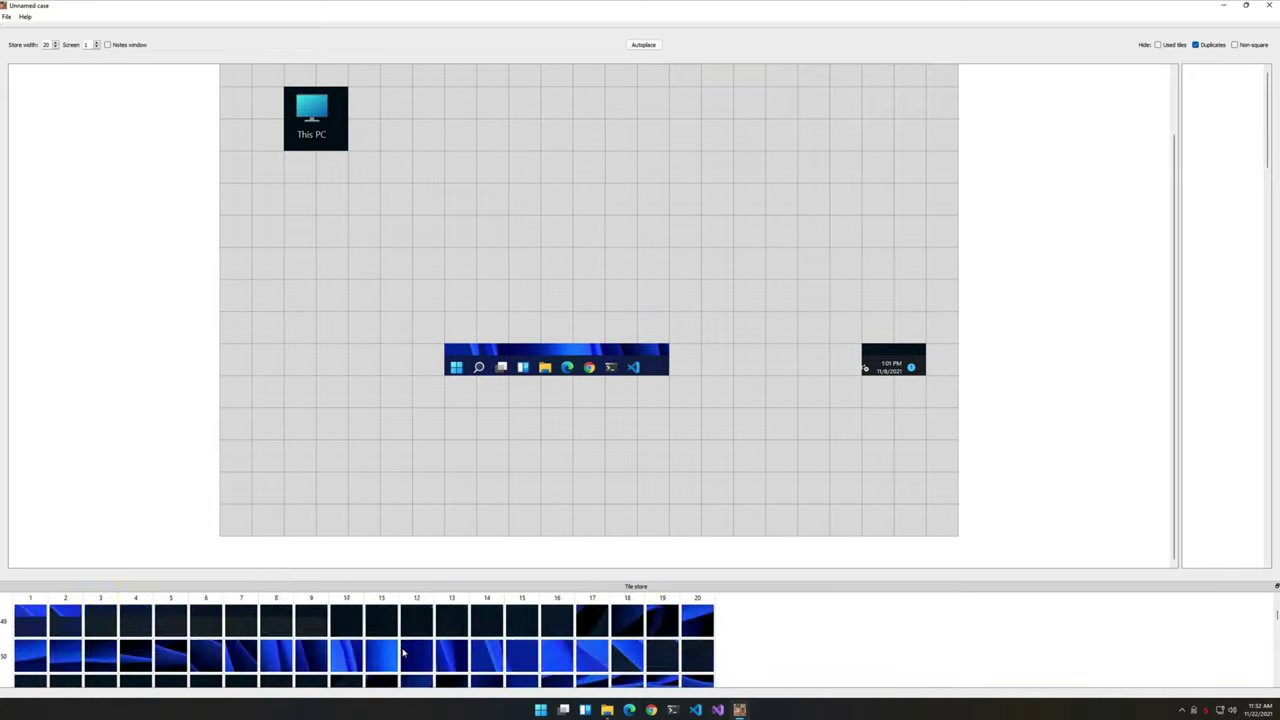
{"action": "scroll", "coordinate": [403, 653], "scroll_direction": "down", "scroll_amount": 10}
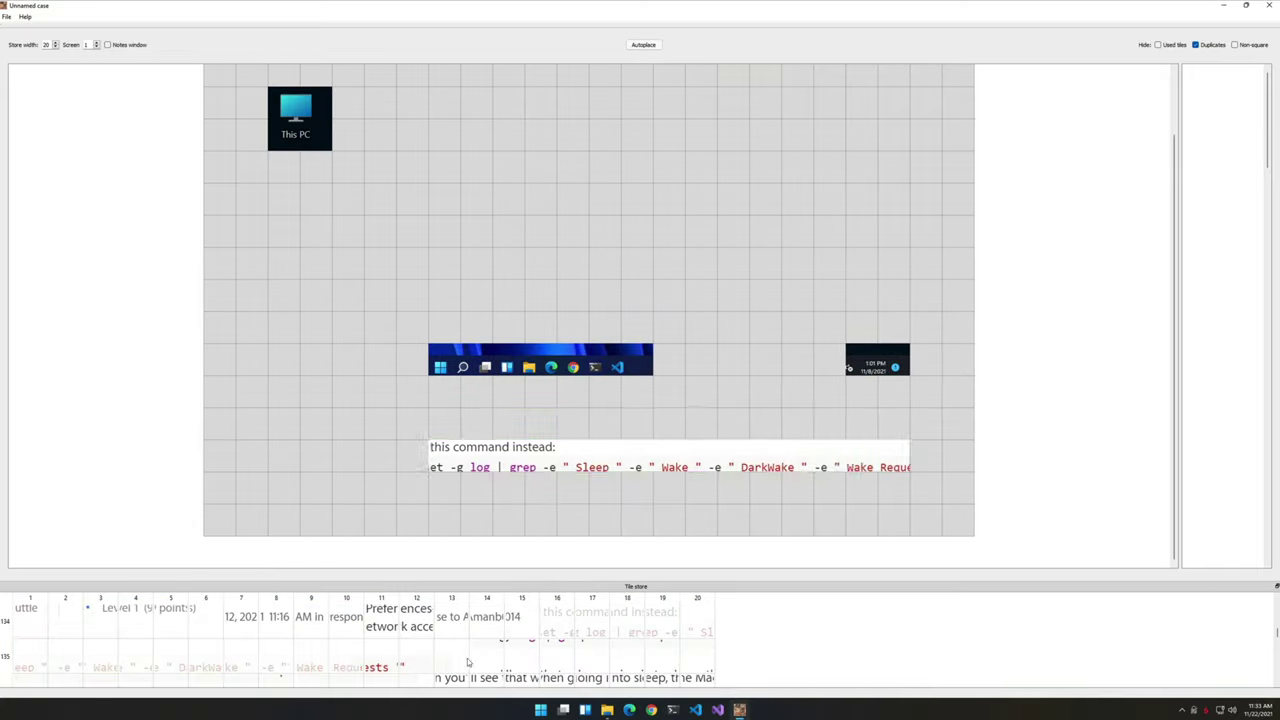
{"action": "scroll", "coordinate": [335, 690], "scroll_direction": "down", "scroll_amount": 5}
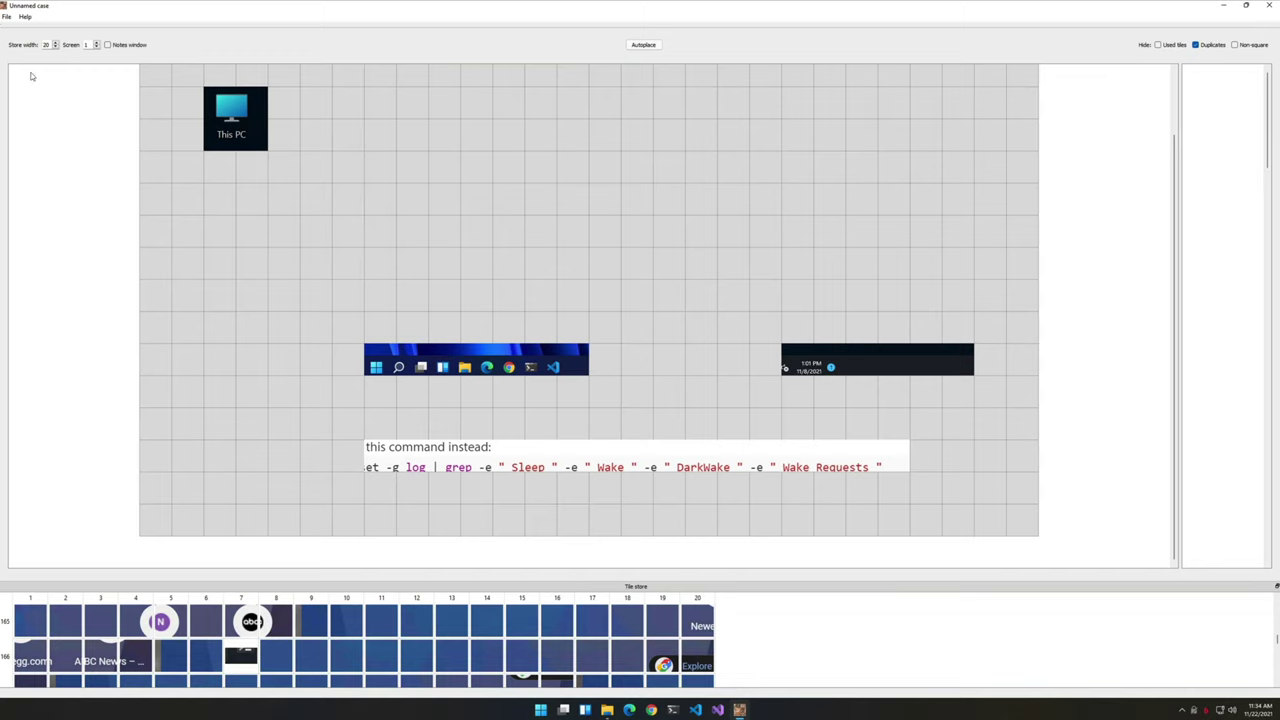
Start exporting the screen images, create a folder named export on the Desktop, and open it as the destination
{"action": "left_click", "coordinate": [8, 17]}
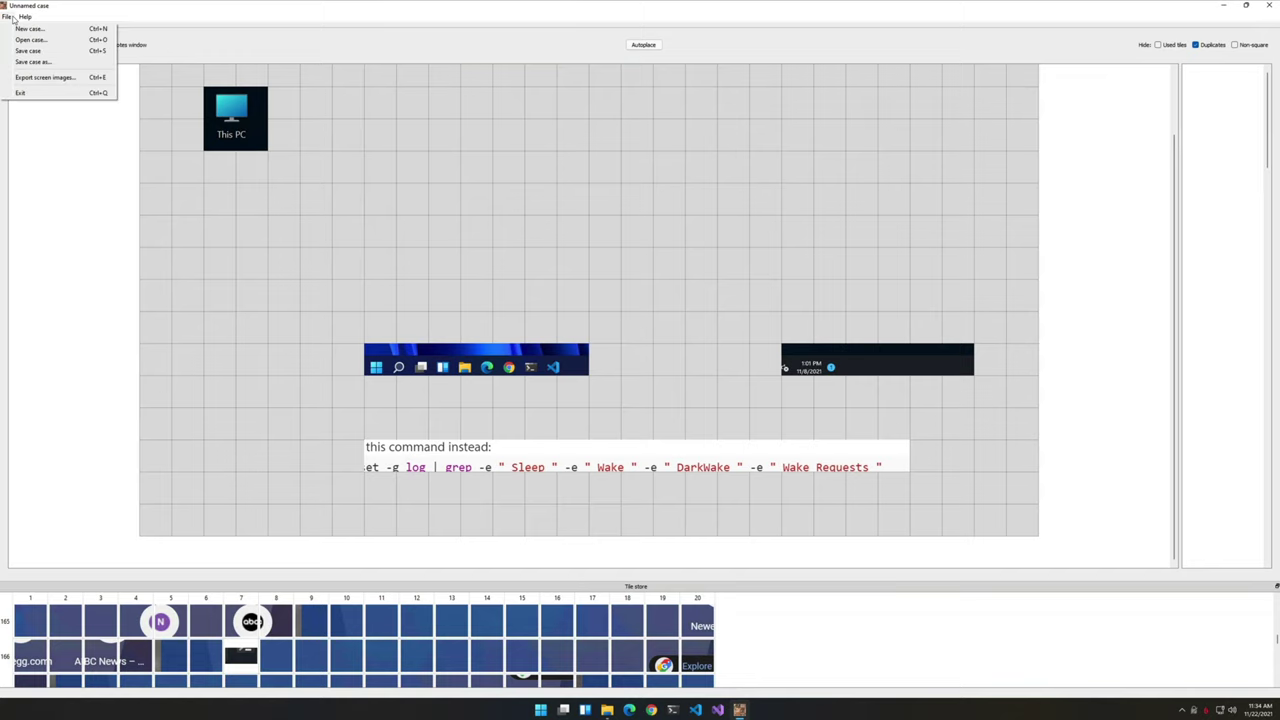
{"action": "left_click", "coordinate": [22, 78]}
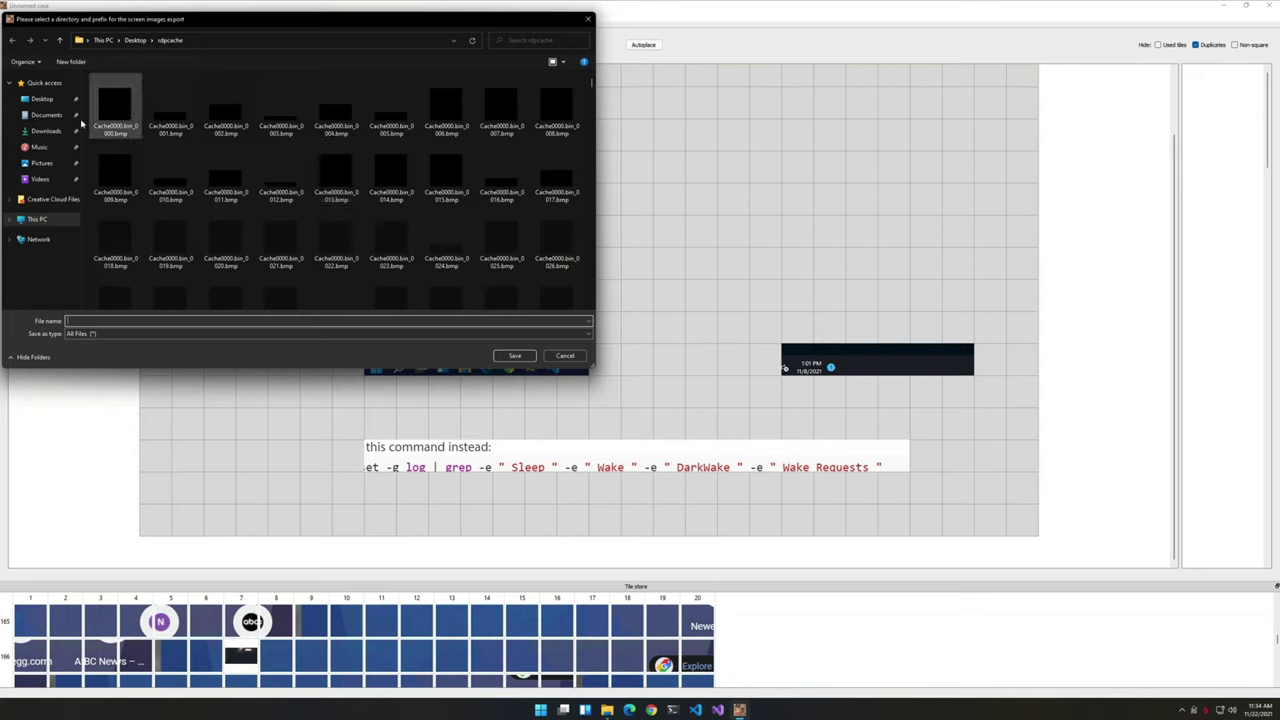
{"action": "left_click", "coordinate": [51, 102]}
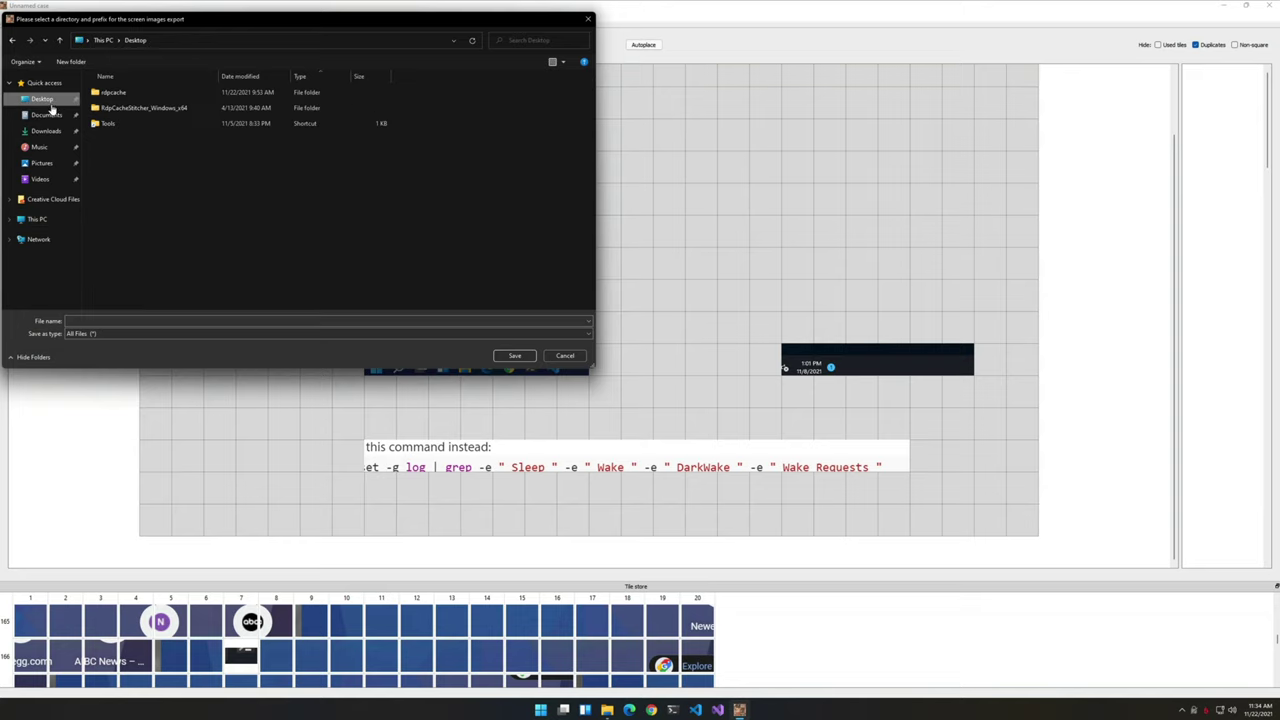
{"action": "right_click", "coordinate": [191, 179]}
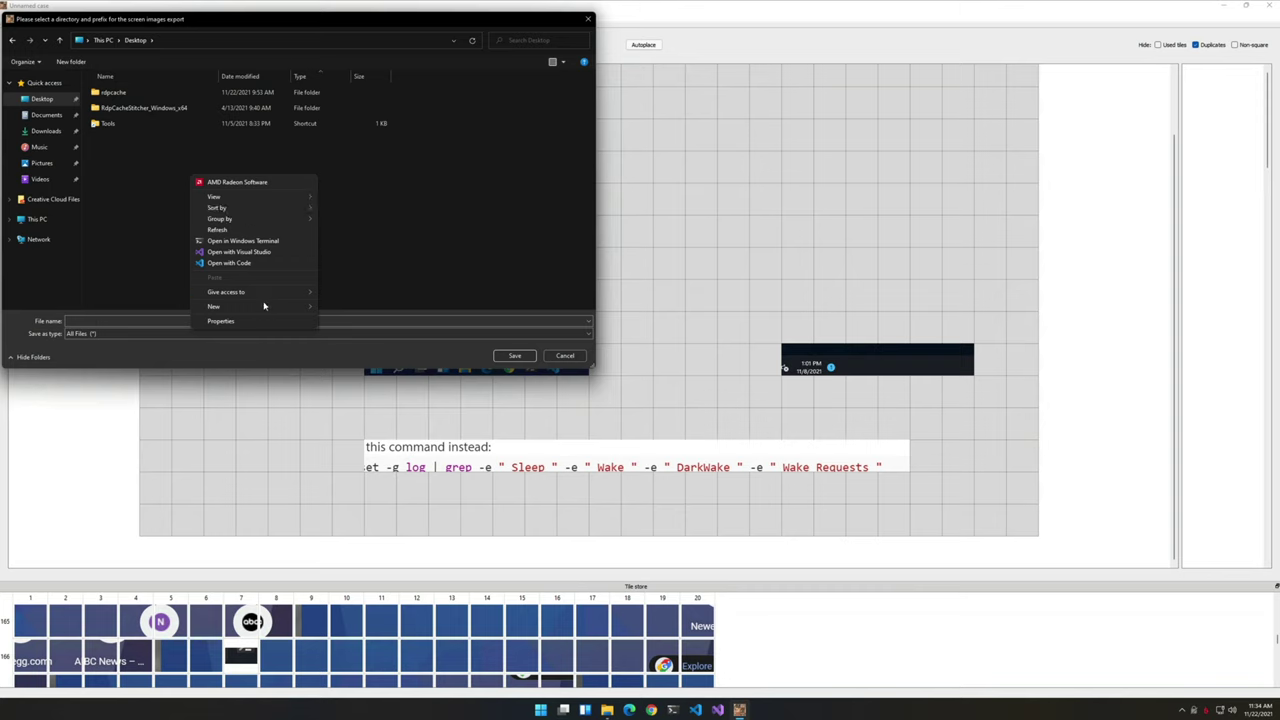
{"action": "mouse_move", "coordinate": [264, 306]}
{"action": "left_click", "coordinate": [330, 307]}
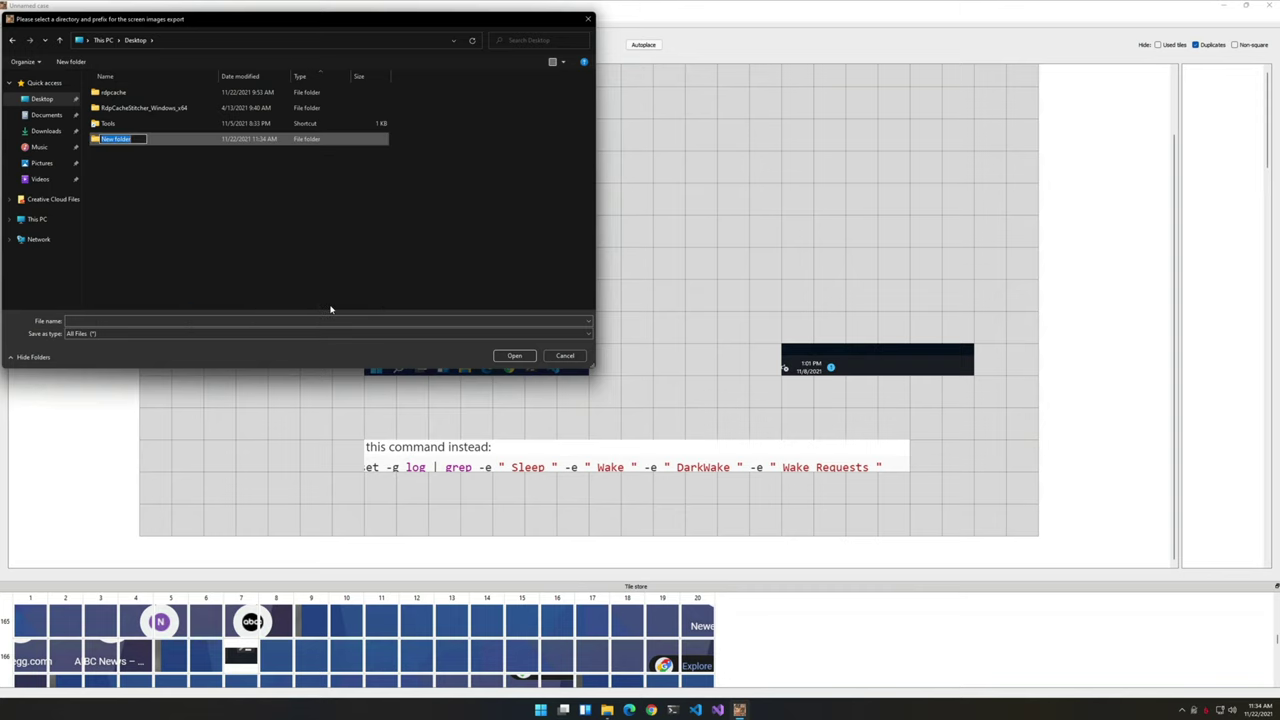
{"action": "type", "text": "export"}
{"action": "key", "text": "Return"}
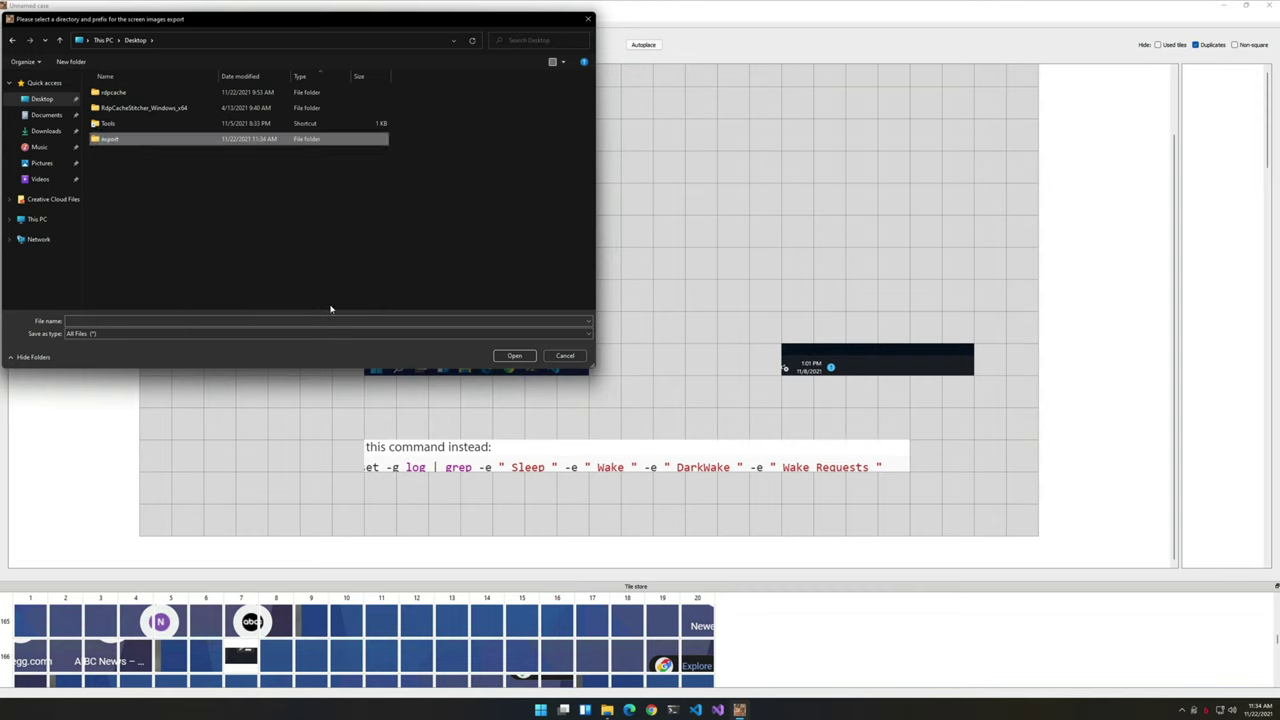
{"action": "key", "text": "Return"}
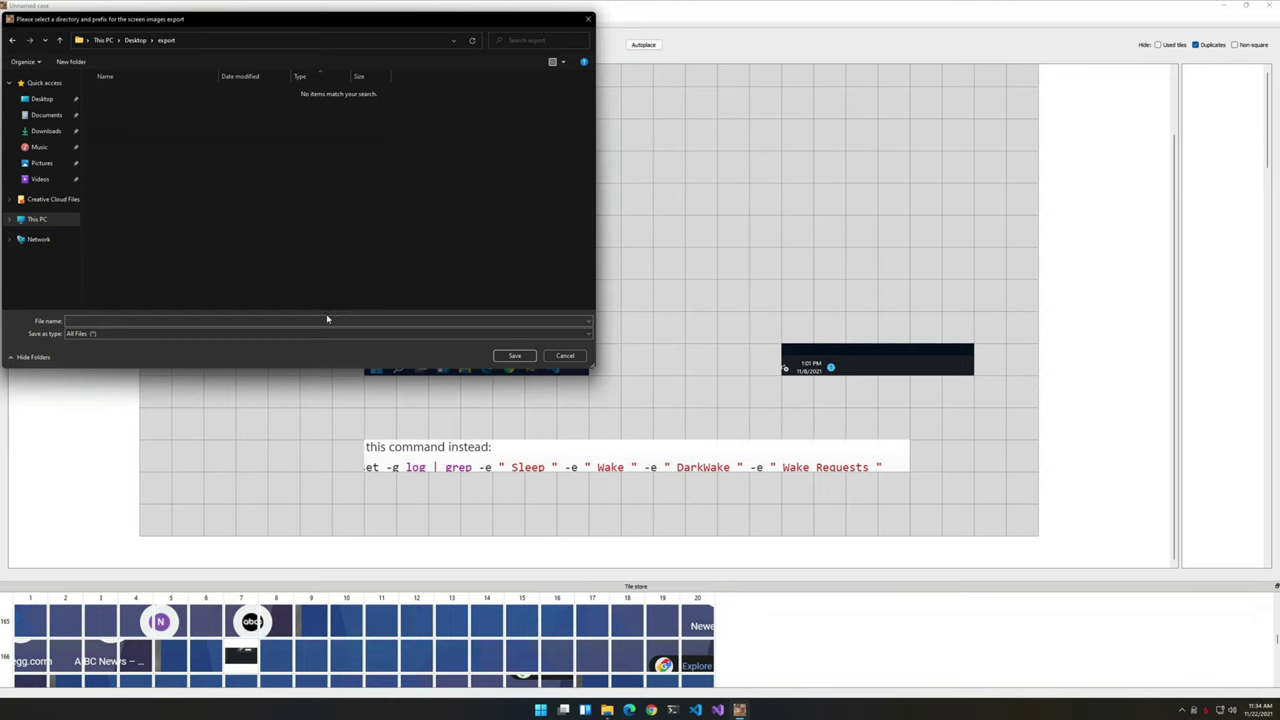
Set the file name prefix to test and save the screen image export
{"action": "left_click", "coordinate": [327, 320]}
{"action": "type", "text": "test"}
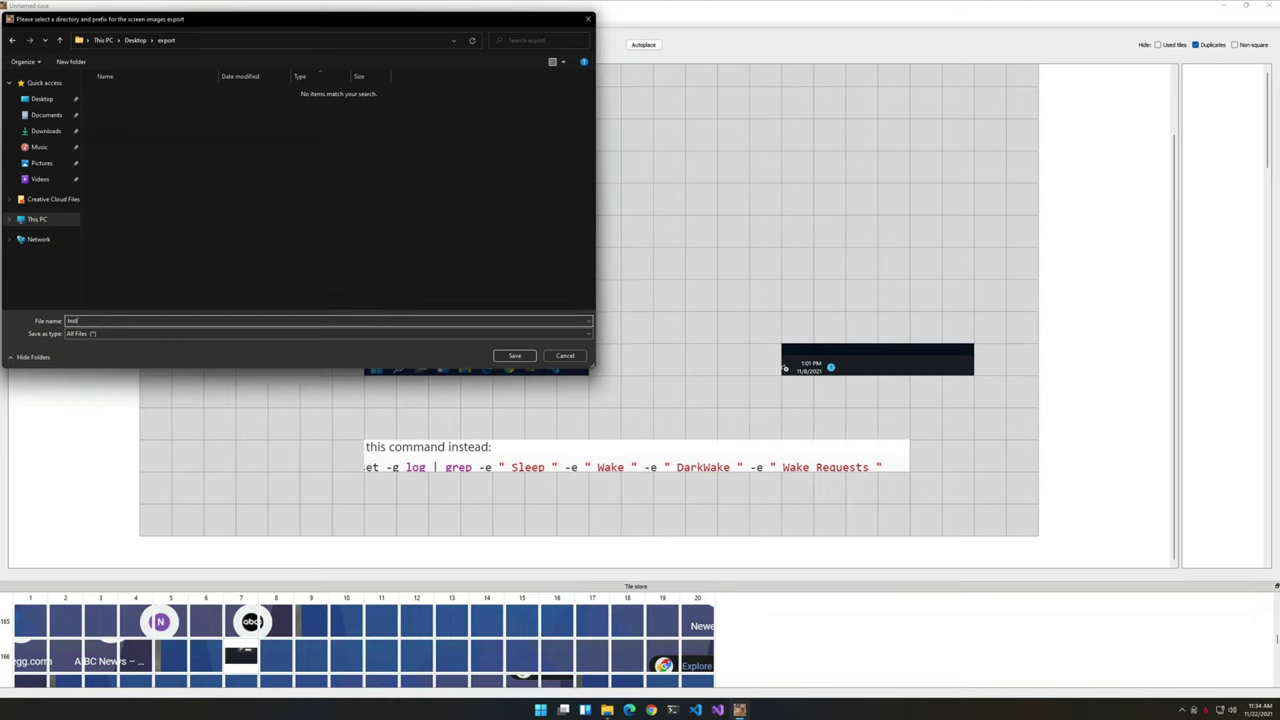
{"action": "left_click", "coordinate": [514, 357]}
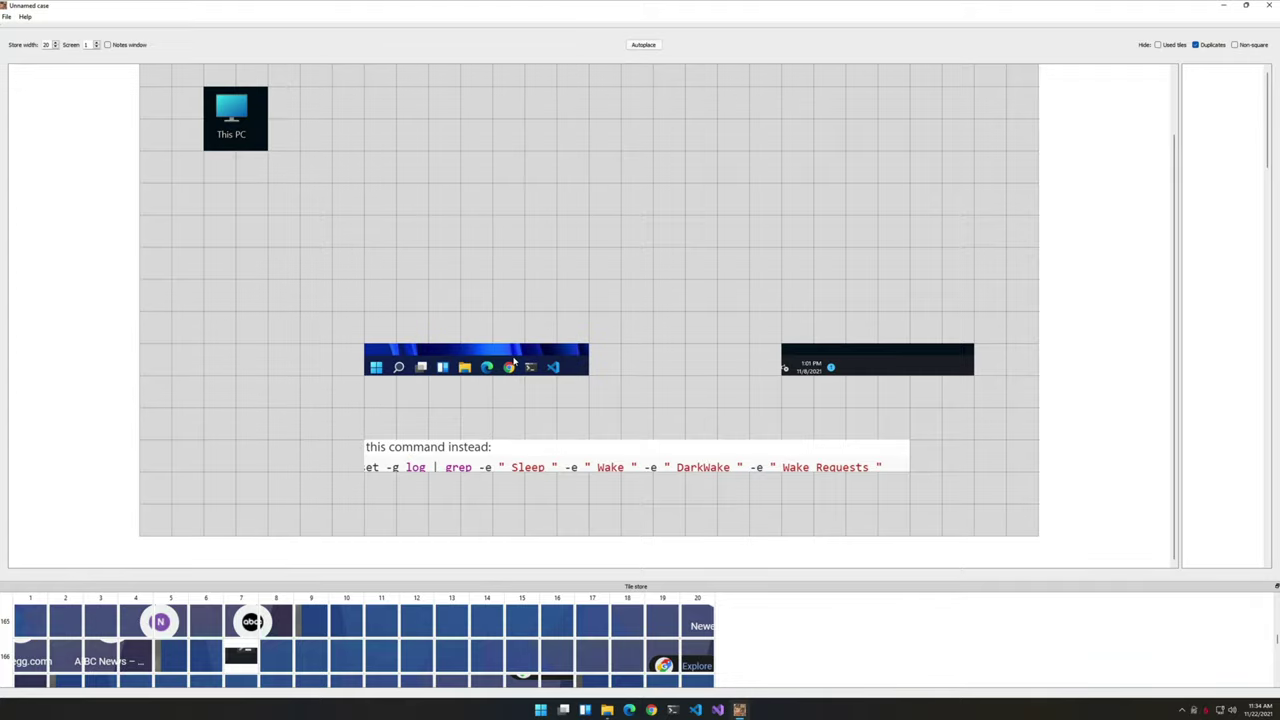
Show the desktop, open the export folder, view the reconstructed image test_01.png, and close the image viewer
{"action": "key", "text": "super+d"}
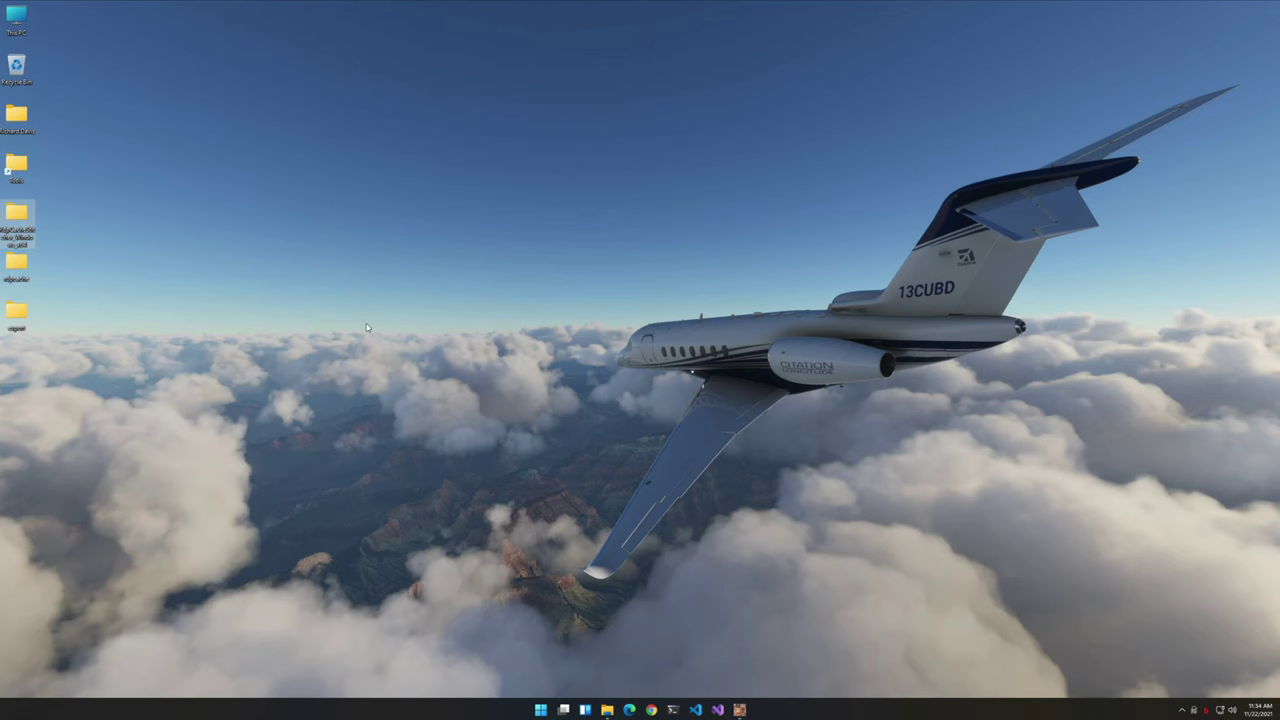
{"action": "double_click", "coordinate": [21, 316]}
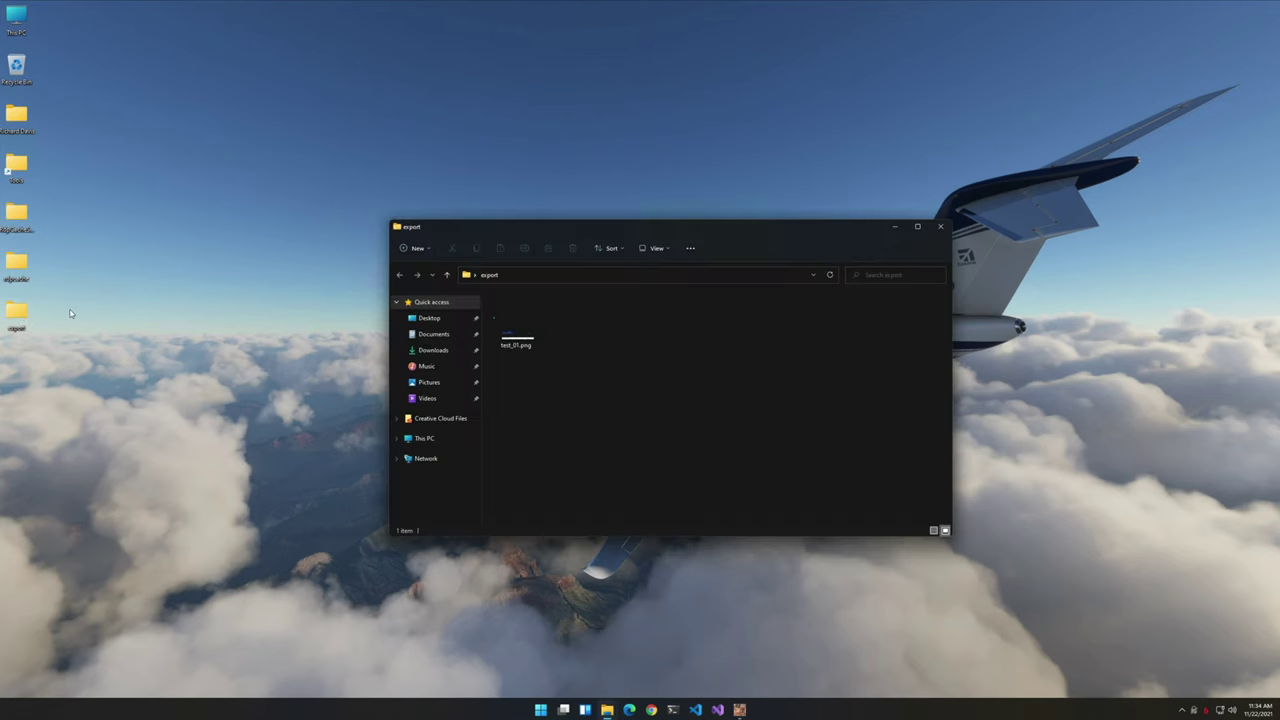
{"action": "double_click", "coordinate": [515, 320]}
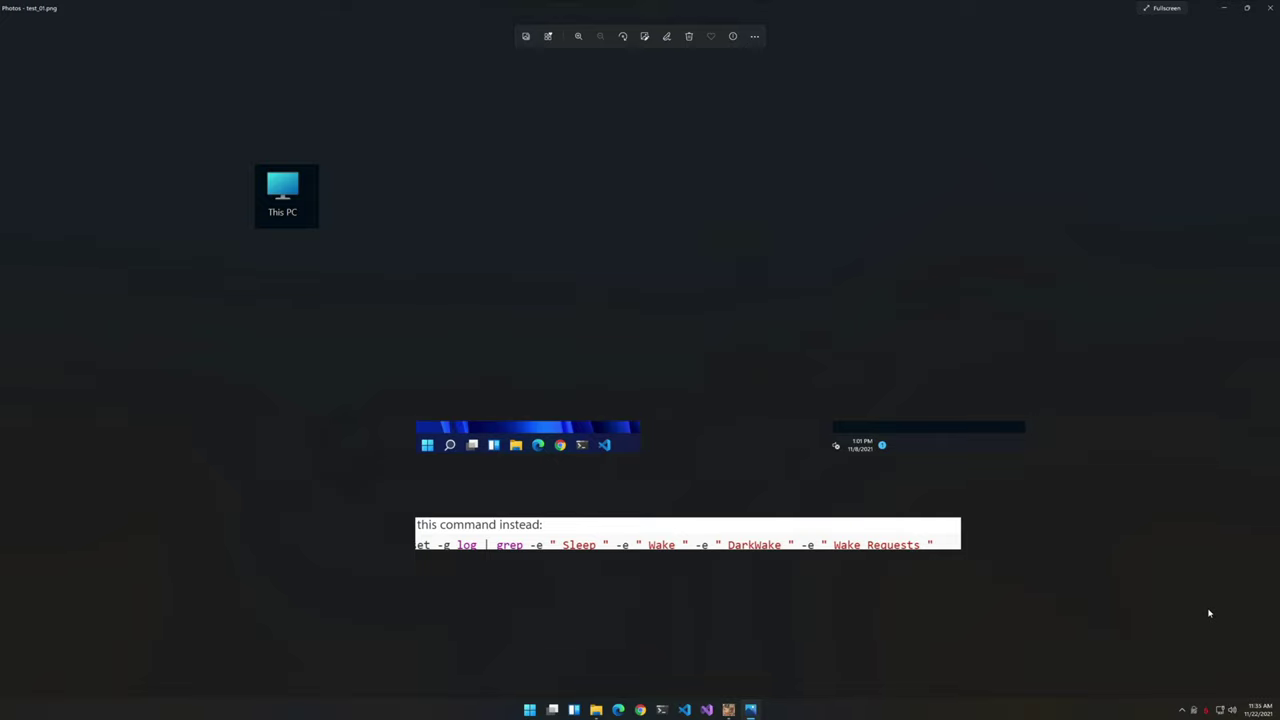
{"action": "key", "text": "alt+F4"}
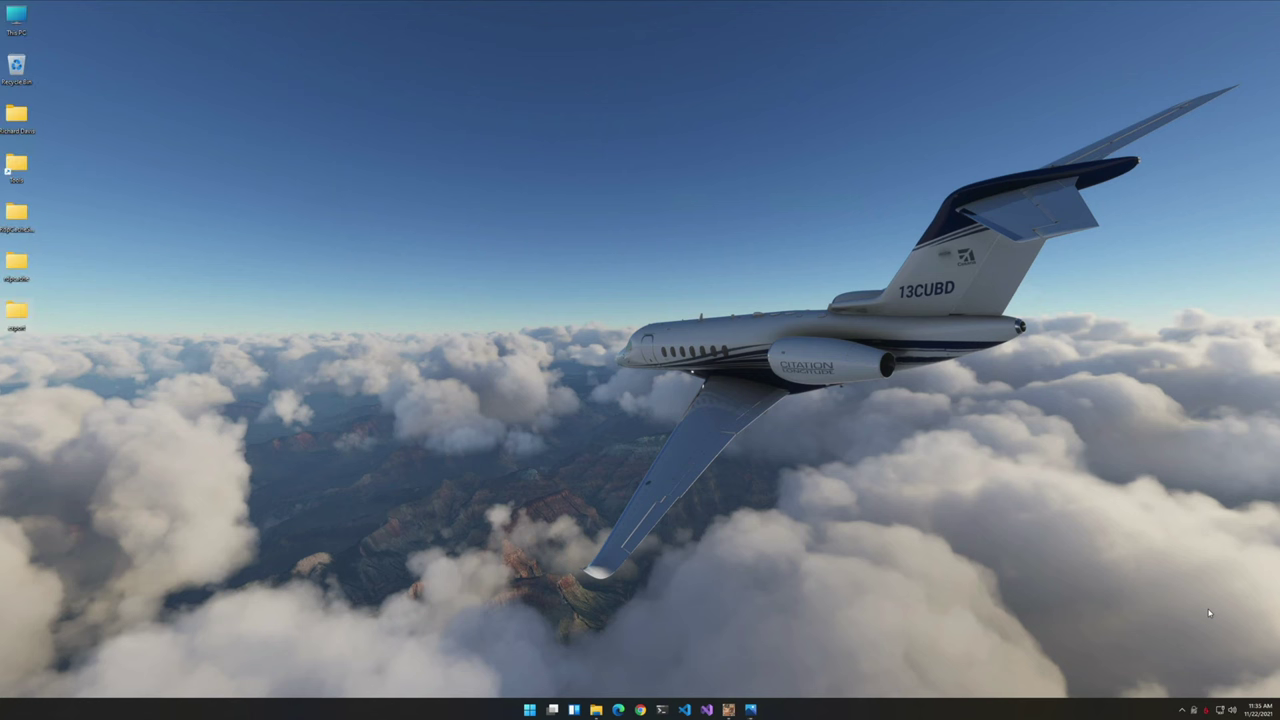